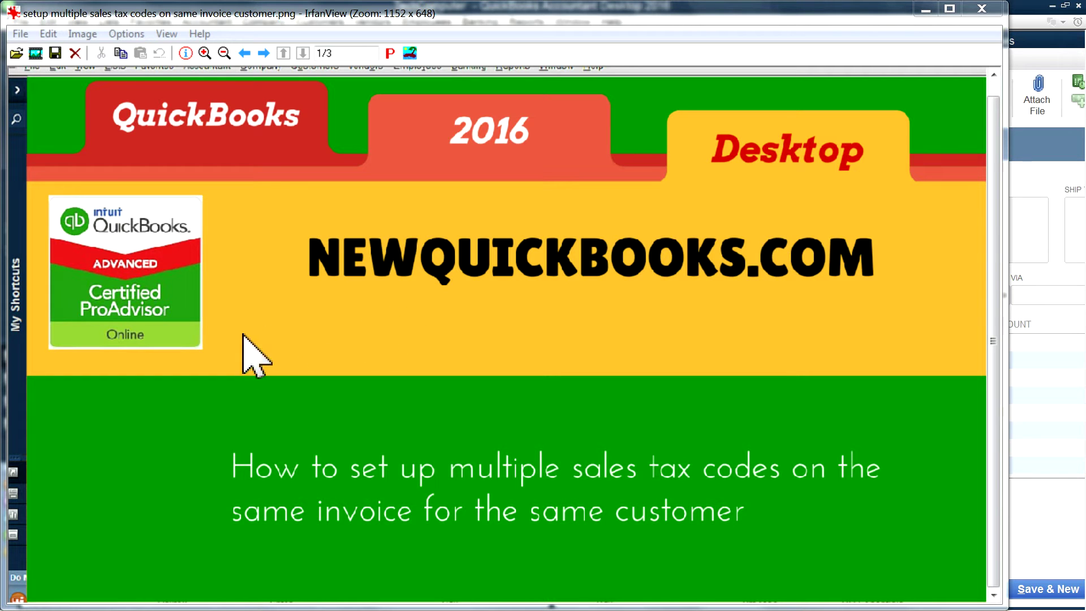
- Leave the IrfanView title image and switch to QuickBooks, showing the Item List and blank invoice 3
left_click_drag(329, 310, 509, 327)
left_click(513, 381)
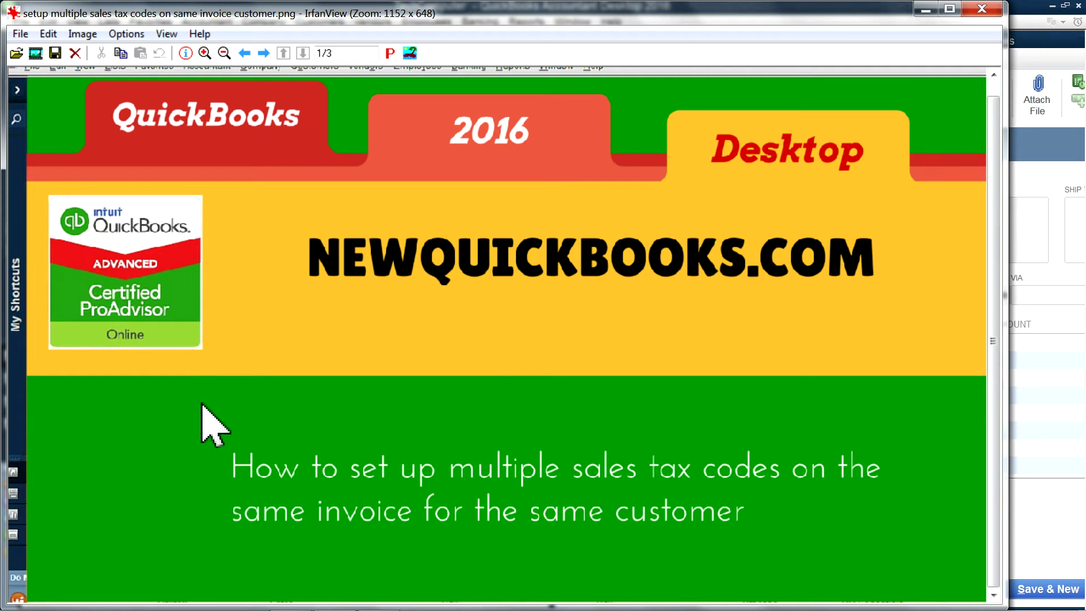
mouse_move(308, 608)
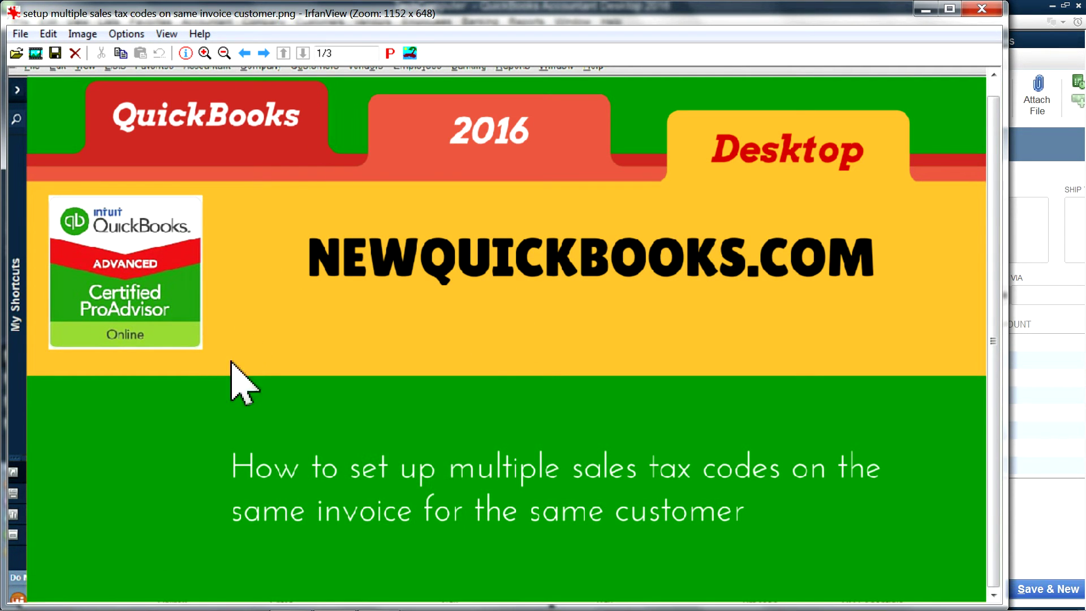
left_click(377, 599)
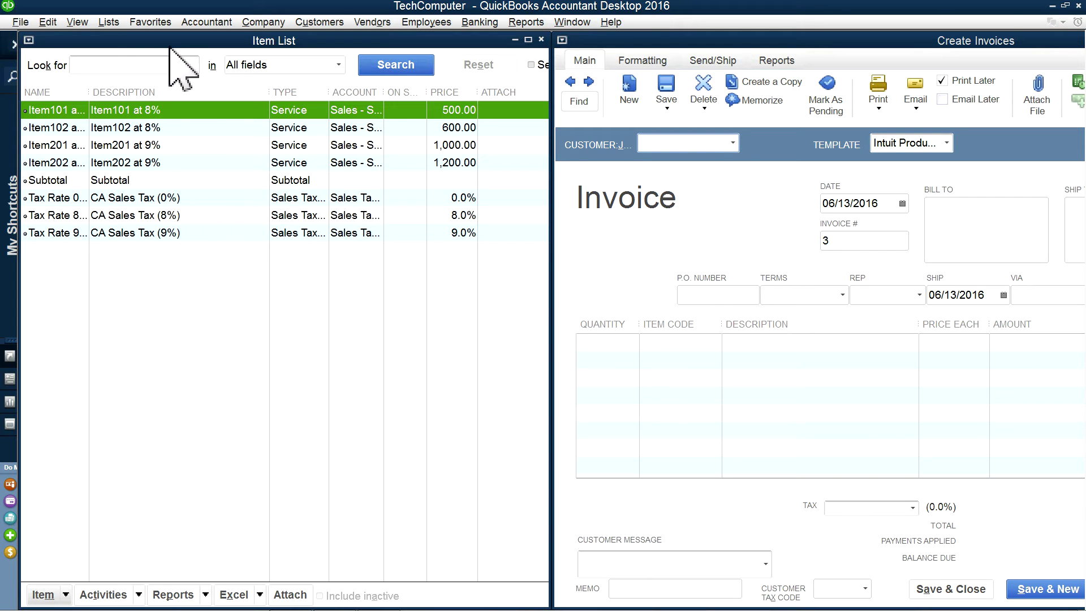
- Show the full Item List and widen its name column so Tax Rate 0%, 8% and 9% read fully
left_click(110, 22)
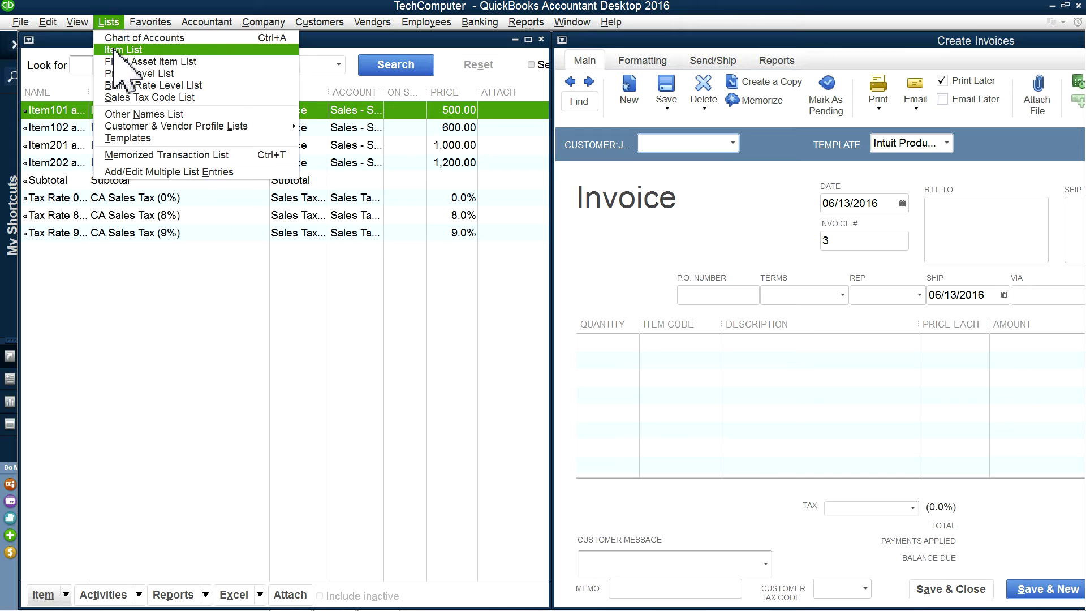
left_click(170, 274)
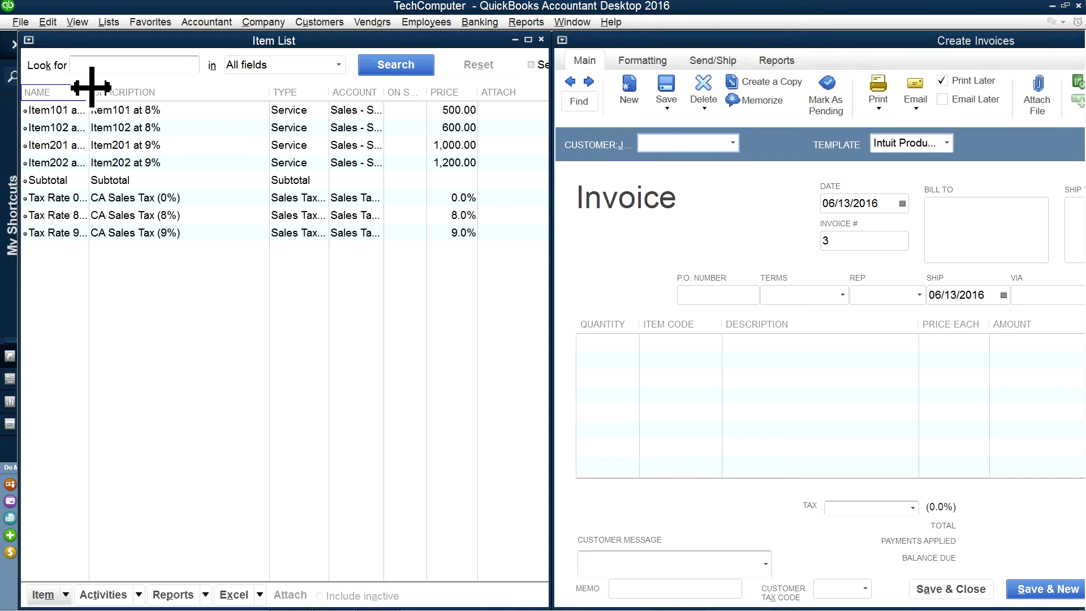
left_click_drag(89, 88, 99, 88)
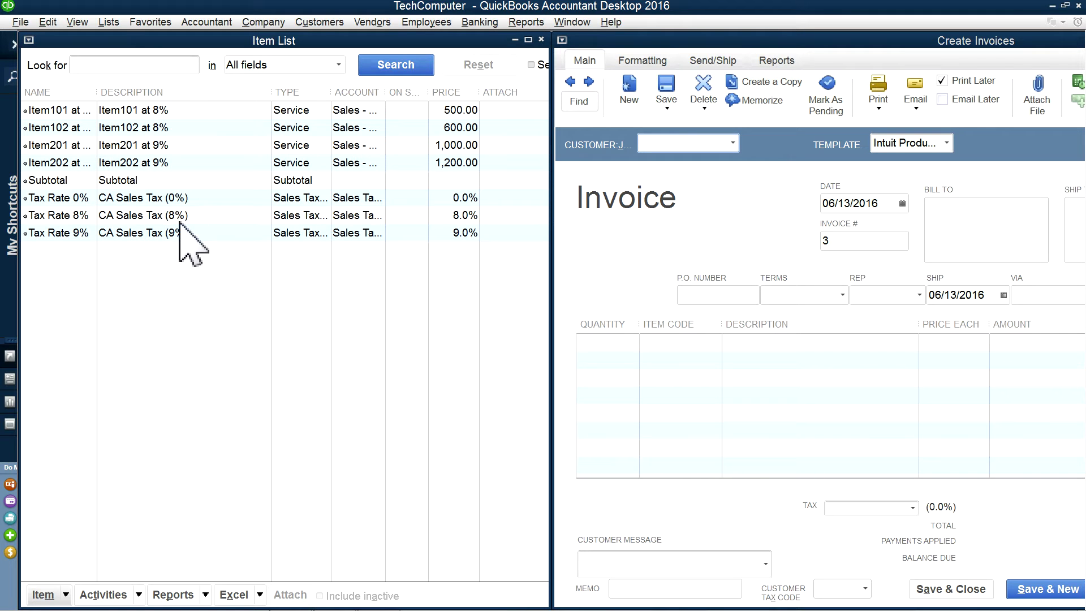
left_click(67, 594)
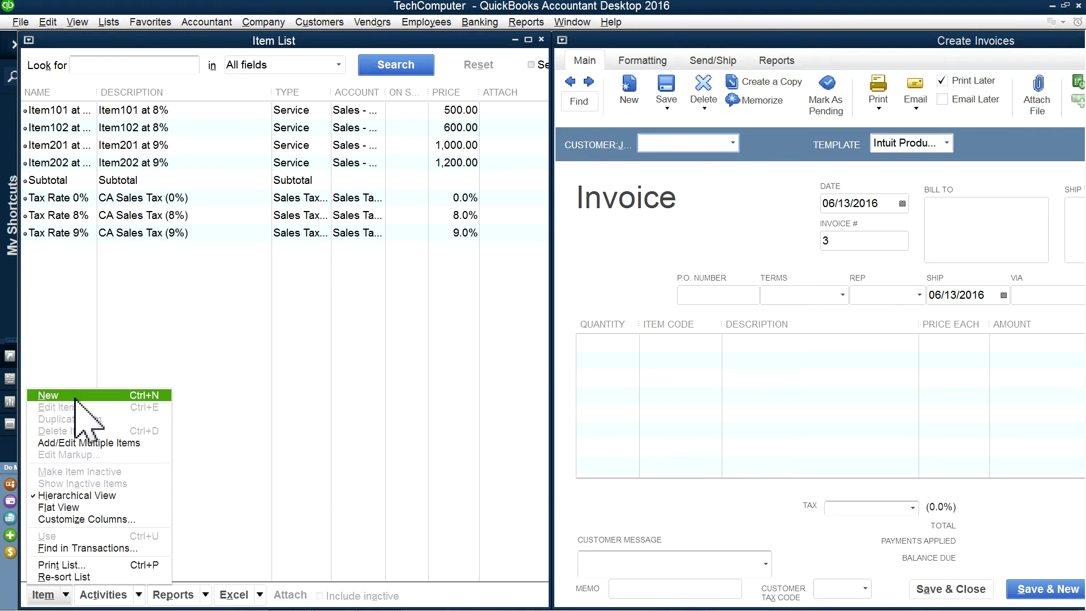
left_click(53, 395)
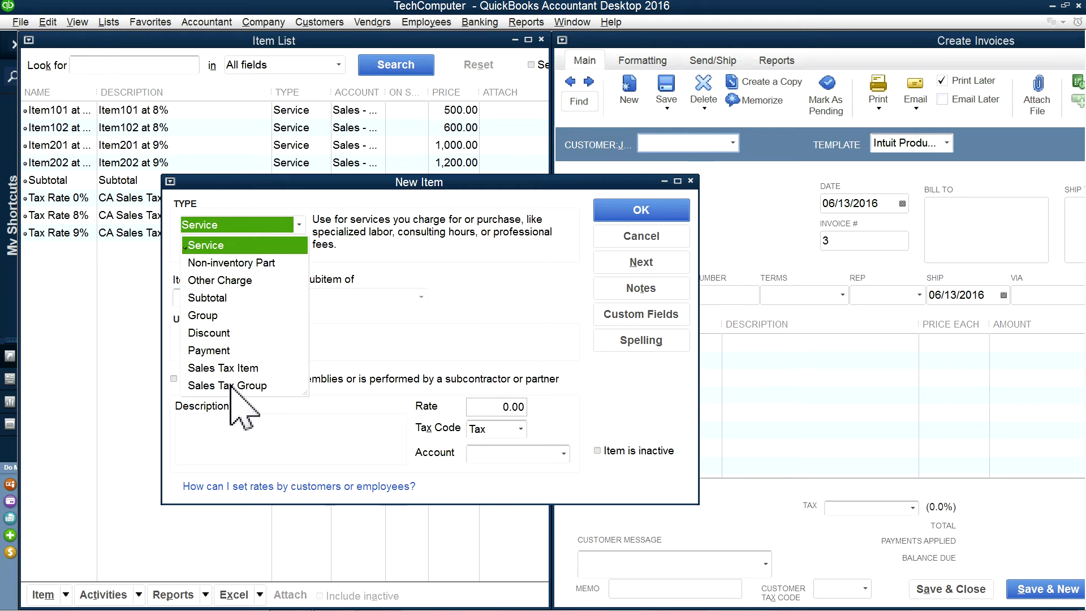
left_click(619, 238)
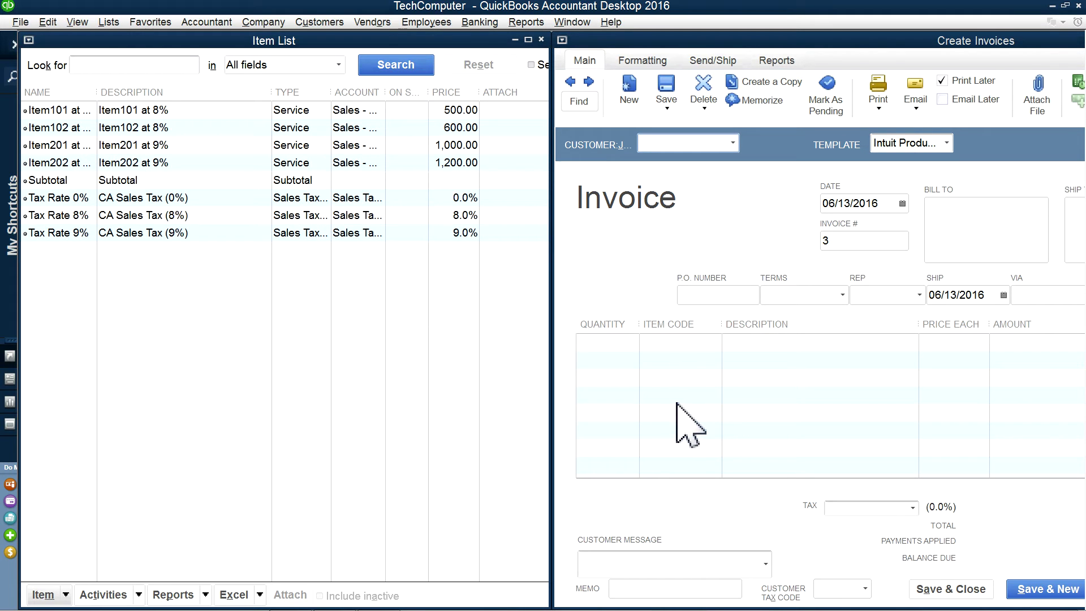
left_click(121, 199)
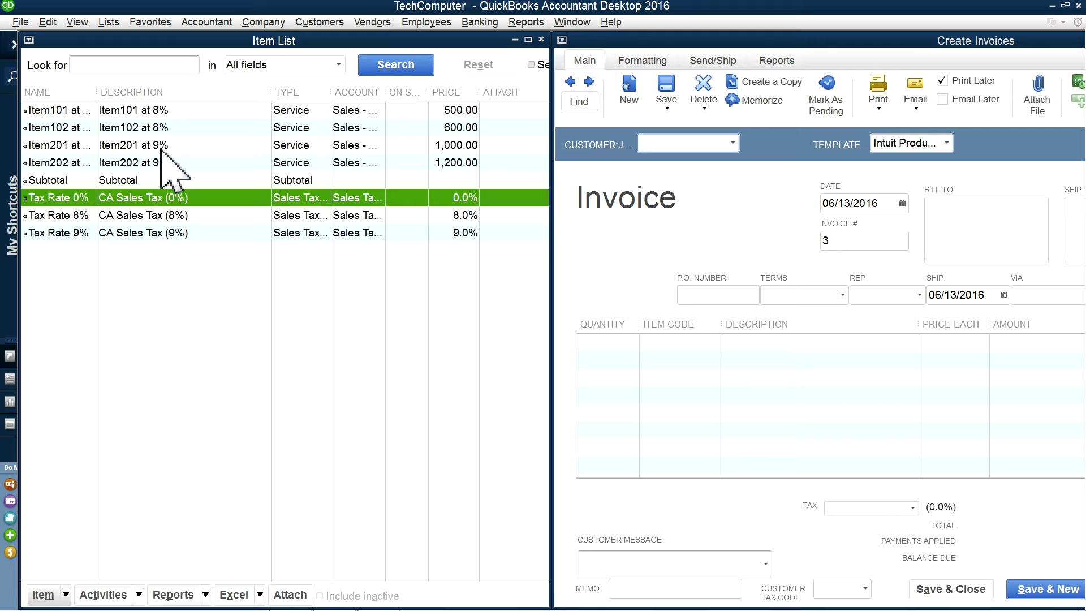
- Review the Tax Rate 0% item in Edit Item and close it without changes
right_click(164, 198)
left_click(191, 246)
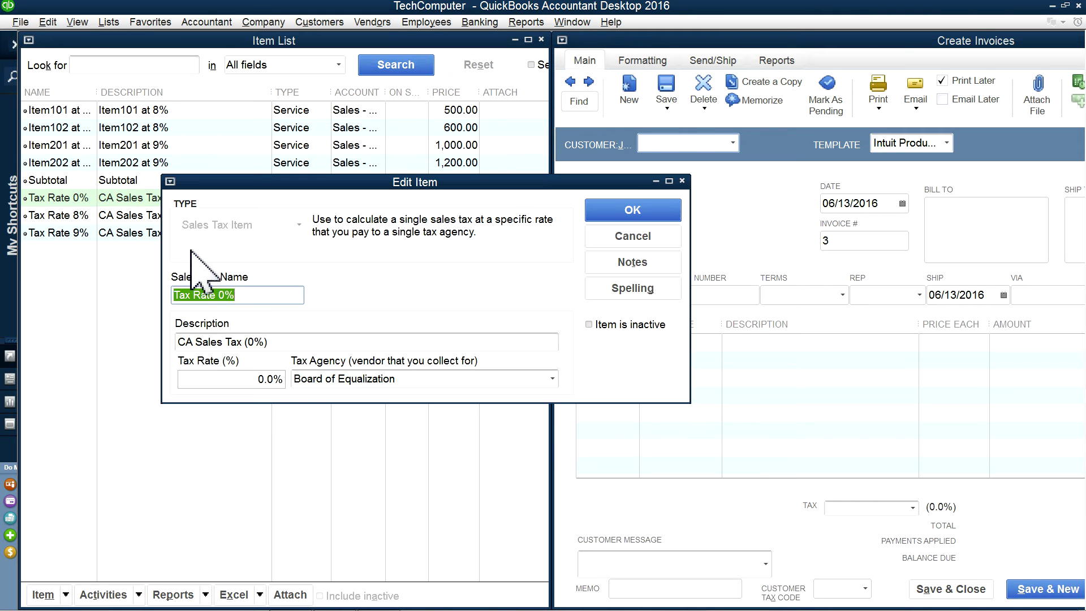
left_click(254, 295)
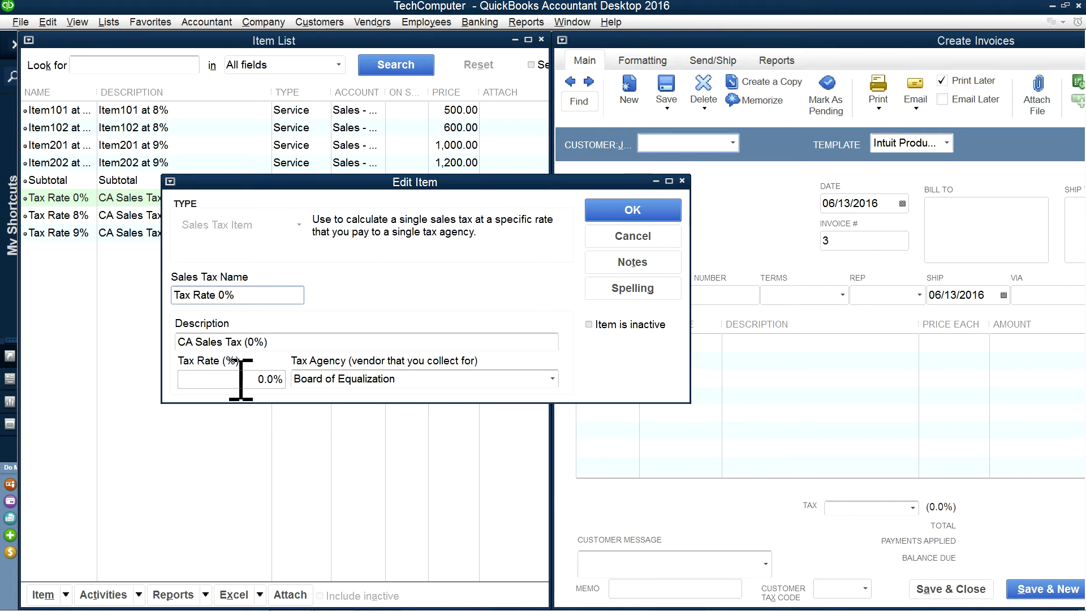
left_click(651, 238)
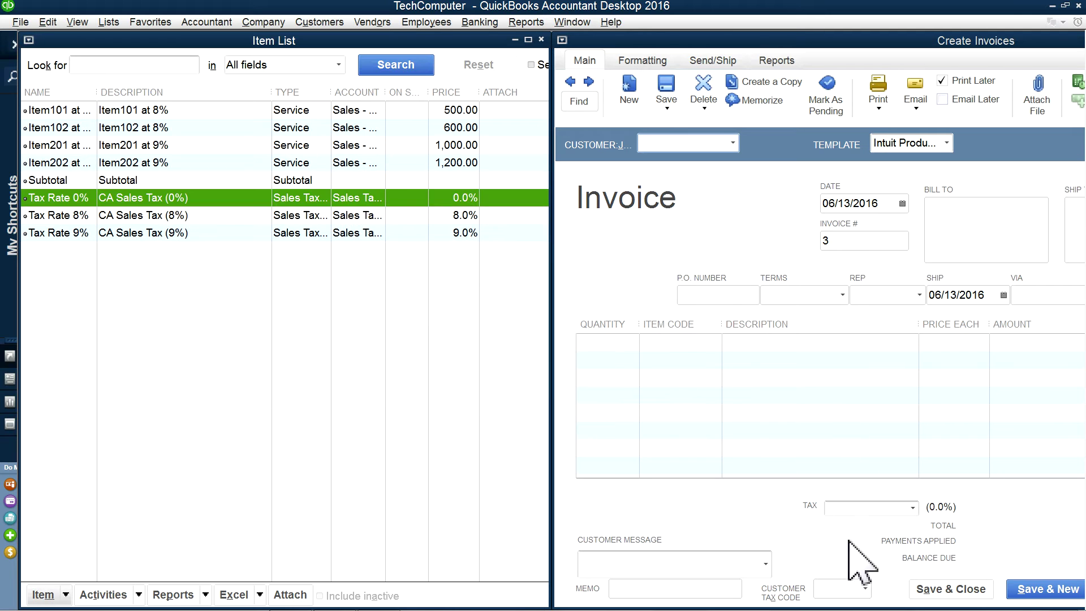
- Choose Tax Rate 0% in the invoice's TAX field
left_click(908, 509)
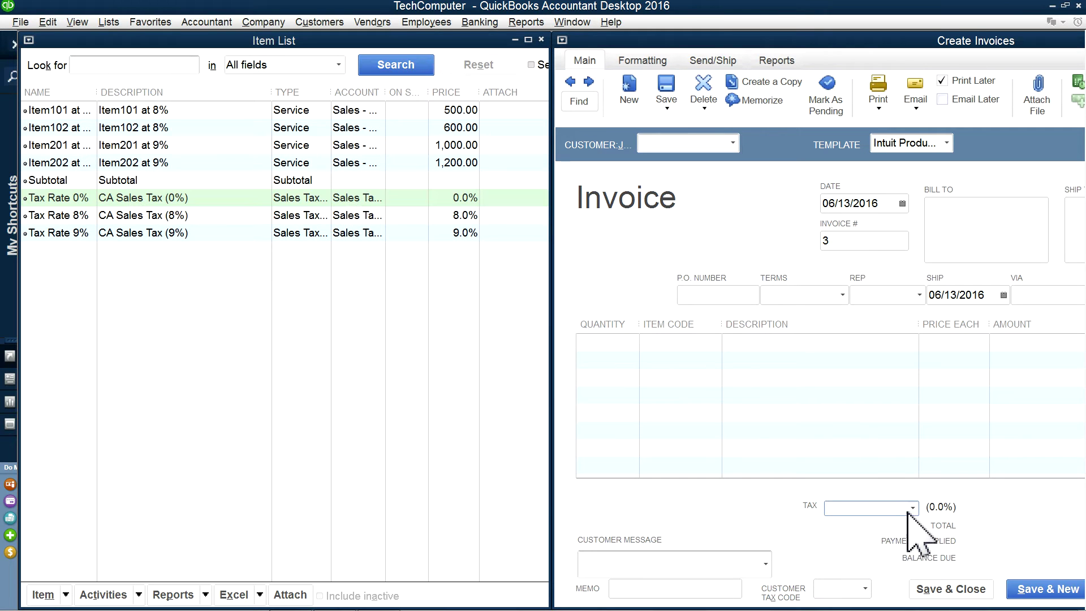
left_click(910, 508)
left_click(566, 562)
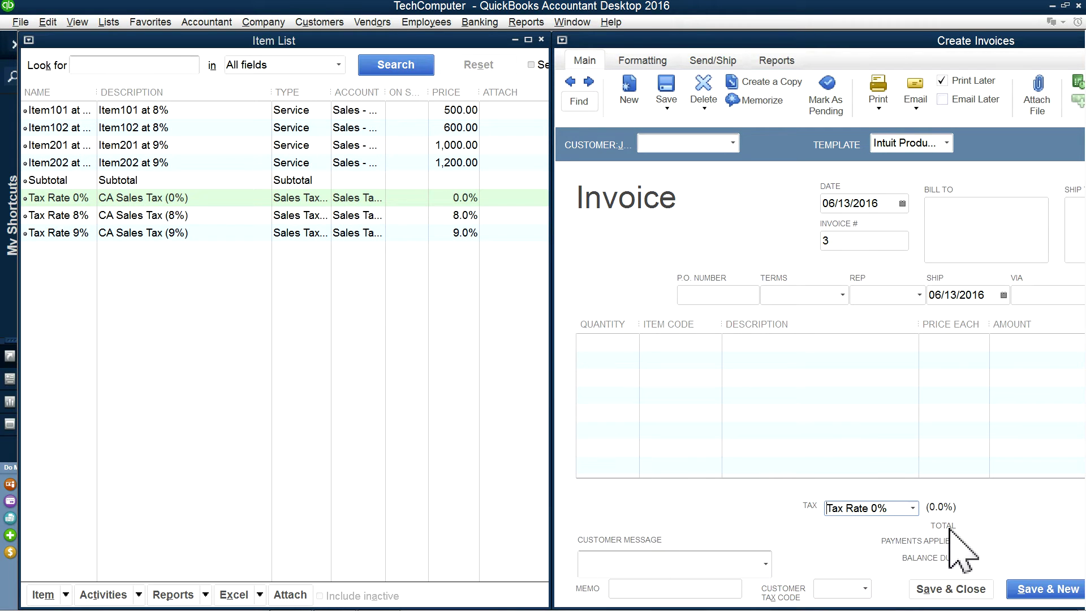
left_click(121, 187)
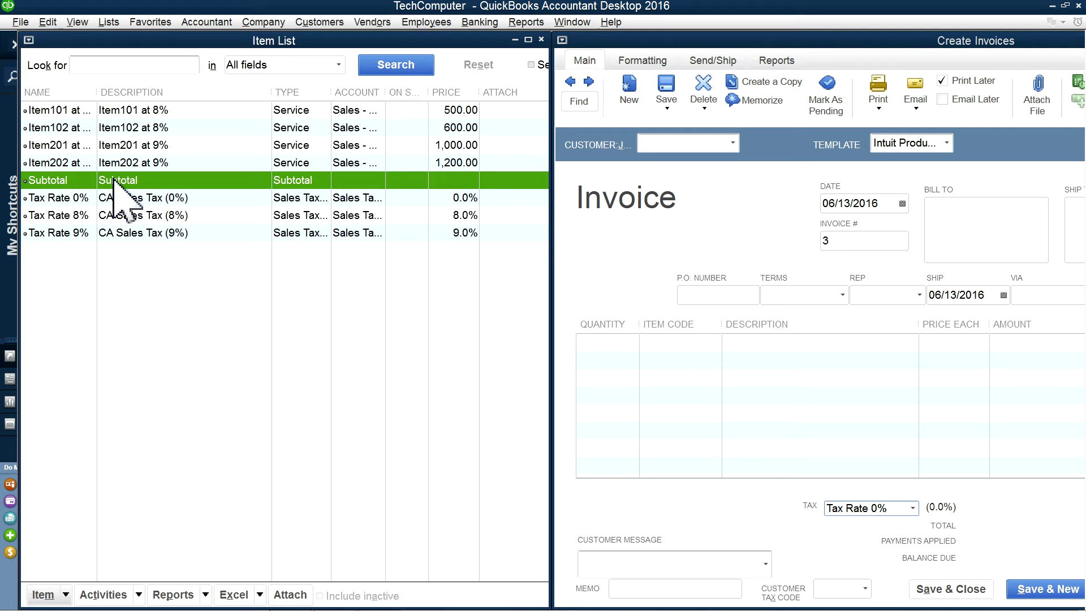
right_click(117, 178)
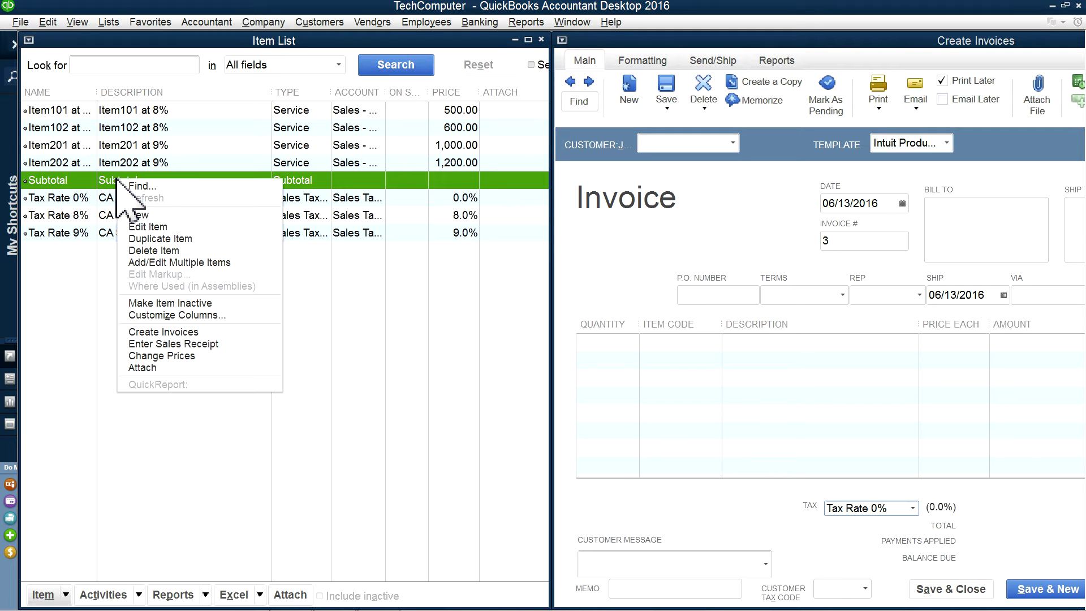
left_click(148, 229)
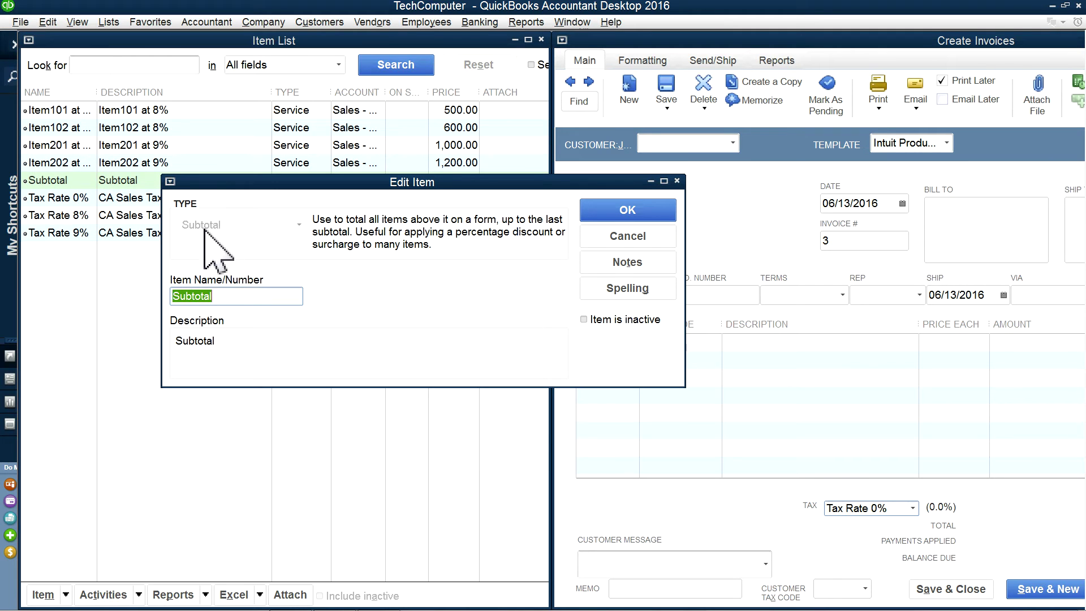
left_click(226, 302)
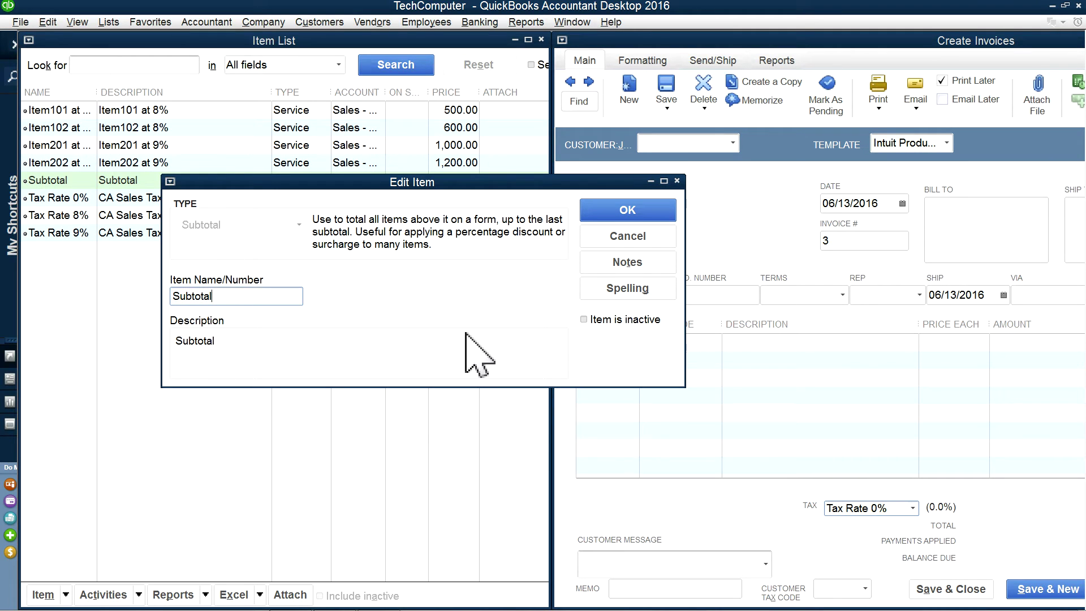
left_click(627, 235)
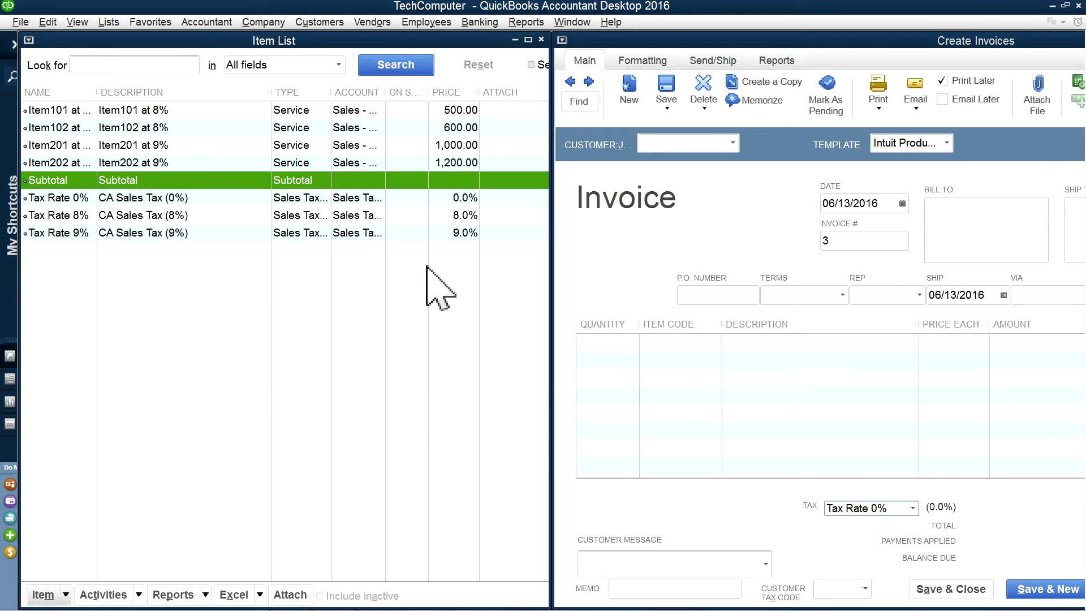
left_click(59, 597)
left_click(47, 390)
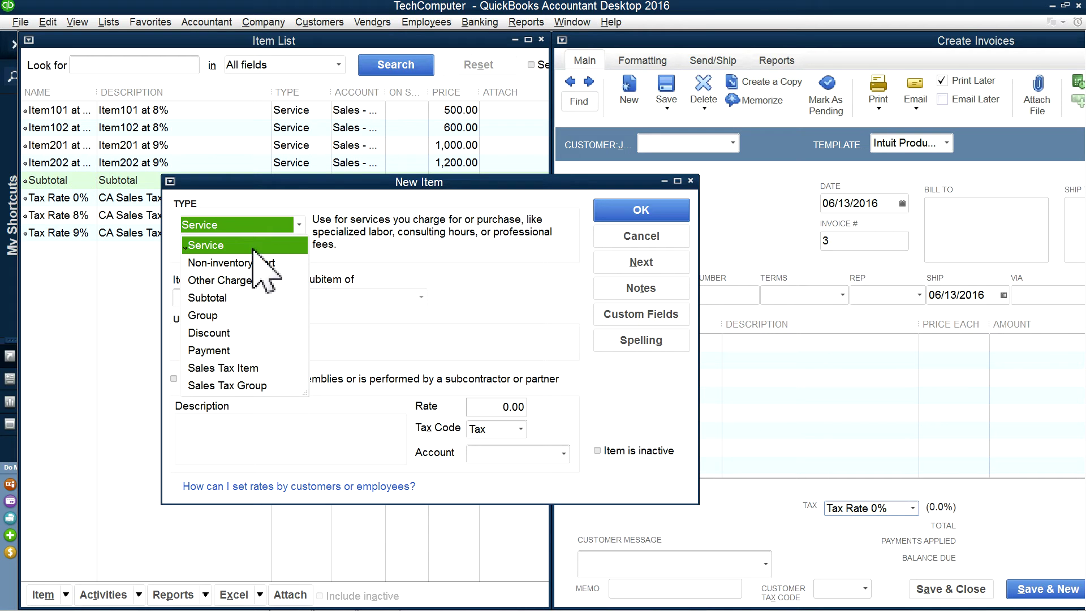
left_click(215, 298)
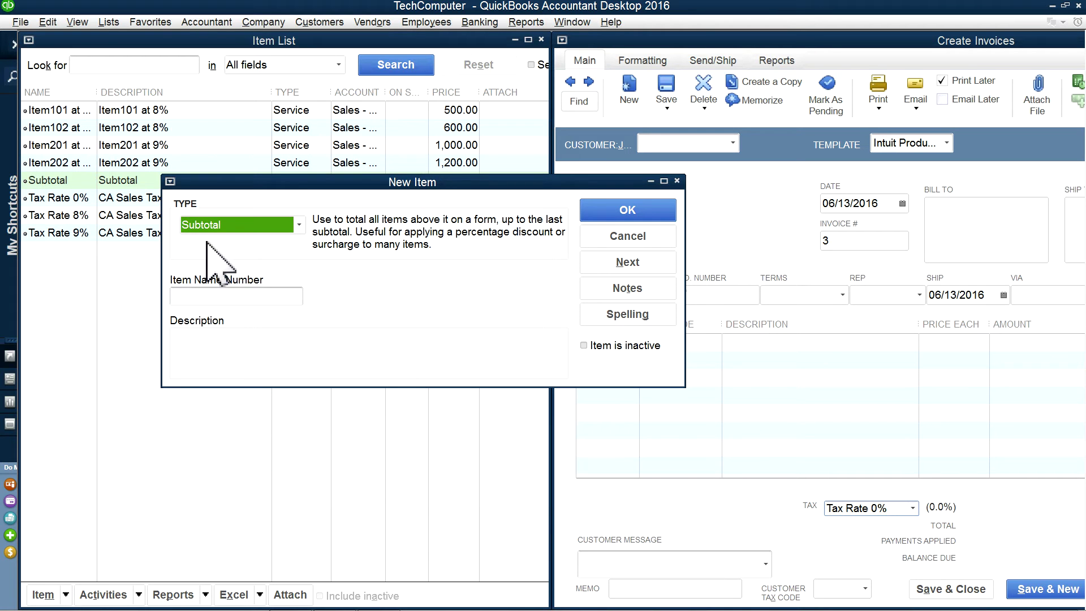
left_click(629, 237)
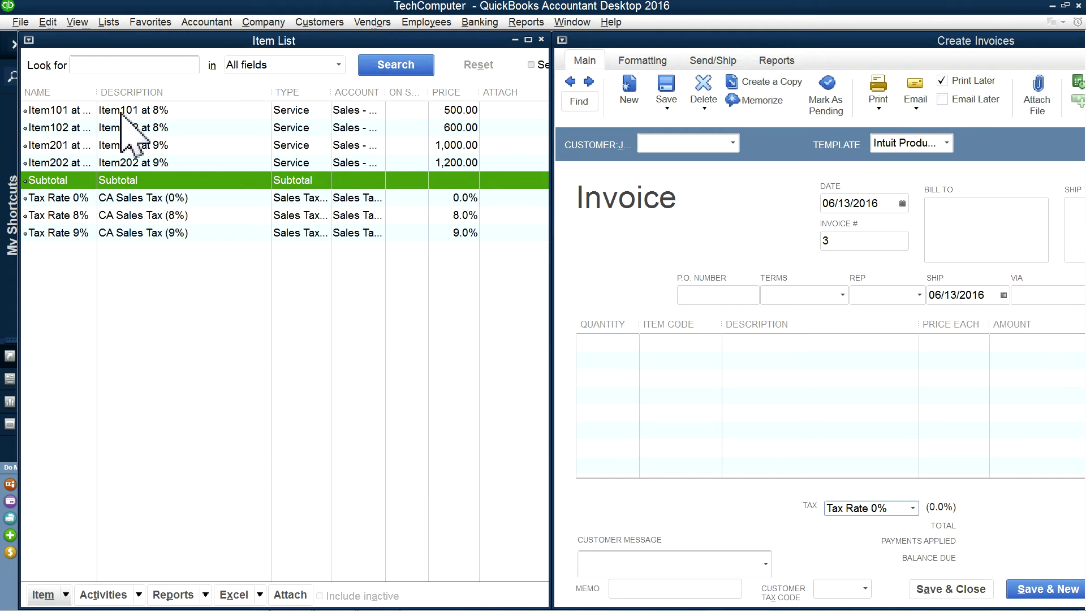
left_click_drag(94, 99, 130, 100)
left_click(71, 116)
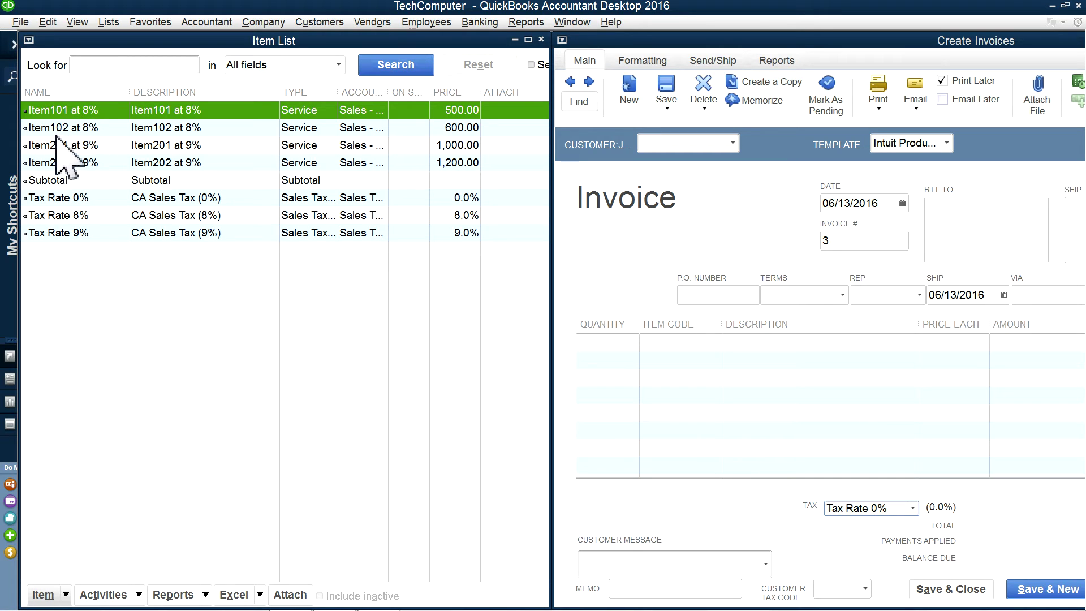
left_click(65, 131)
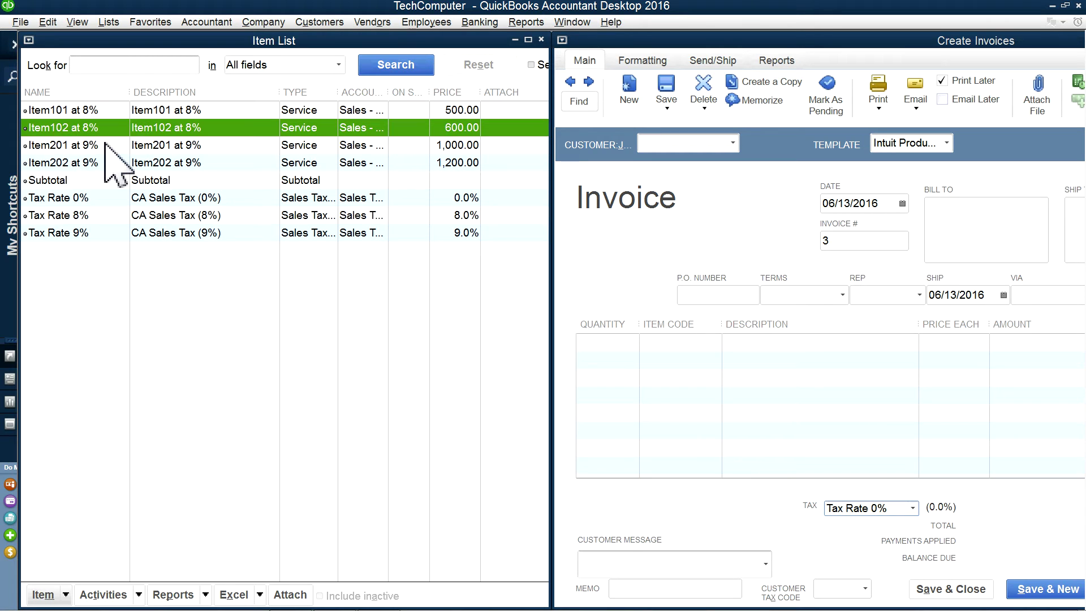
left_click(69, 148)
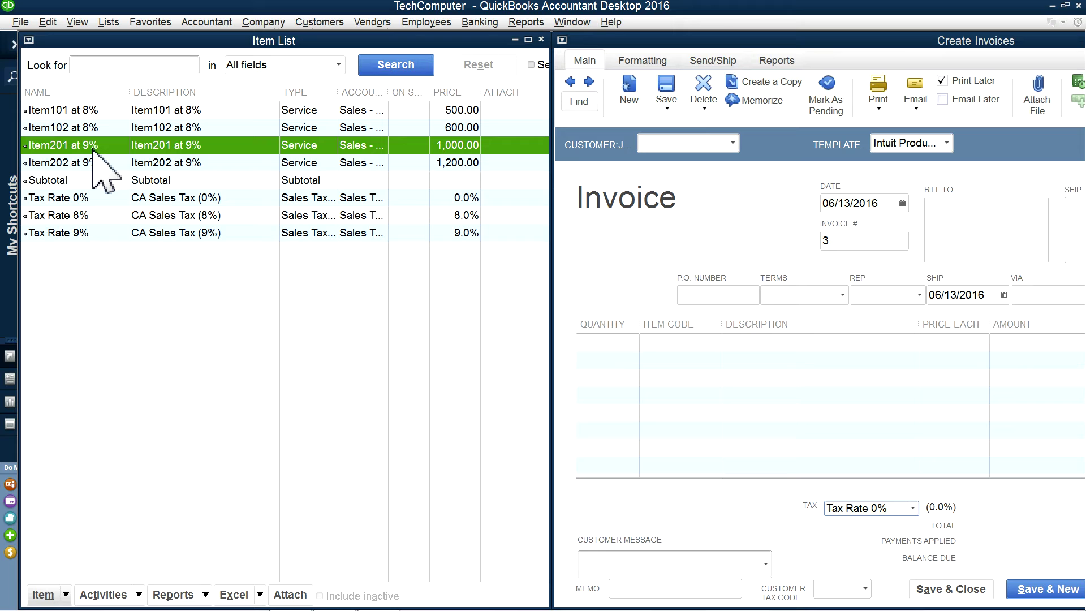
left_click(67, 165)
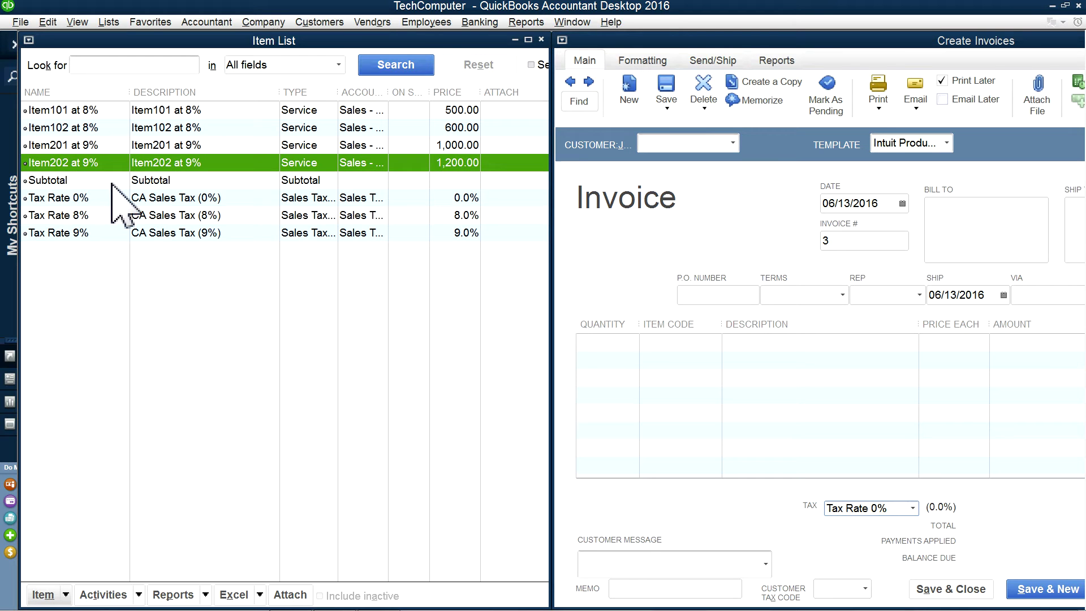
left_click(98, 114)
right_click(97, 113)
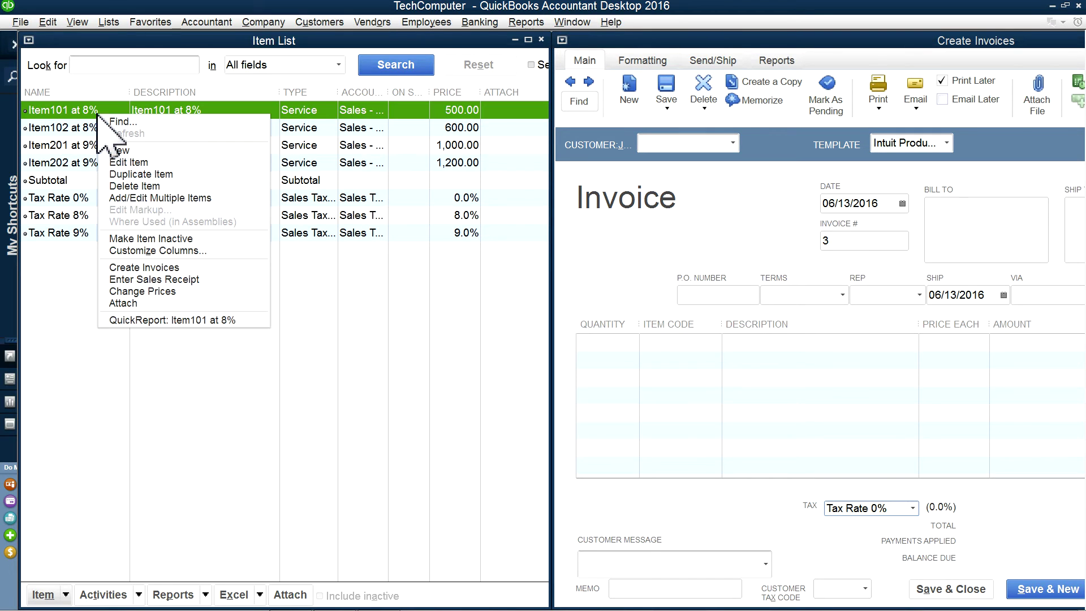
left_click(129, 162)
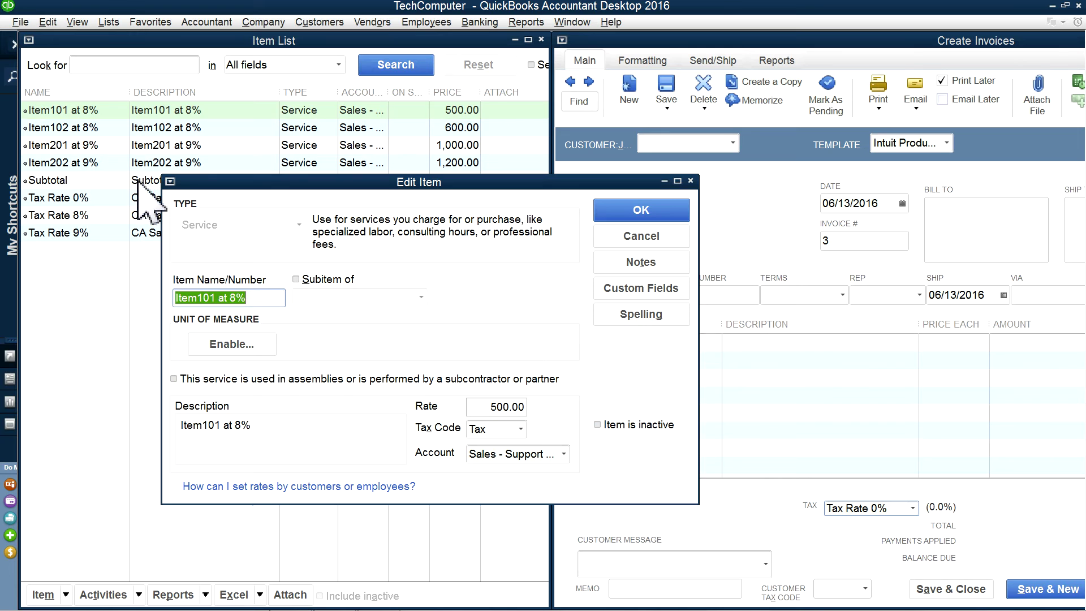
left_click(265, 425)
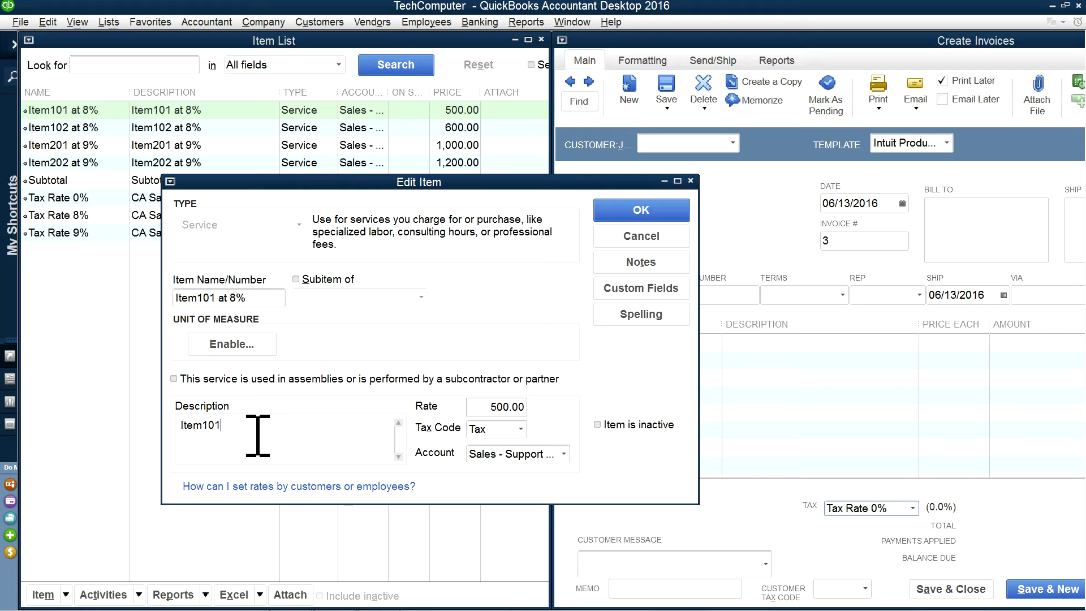
left_click(254, 299)
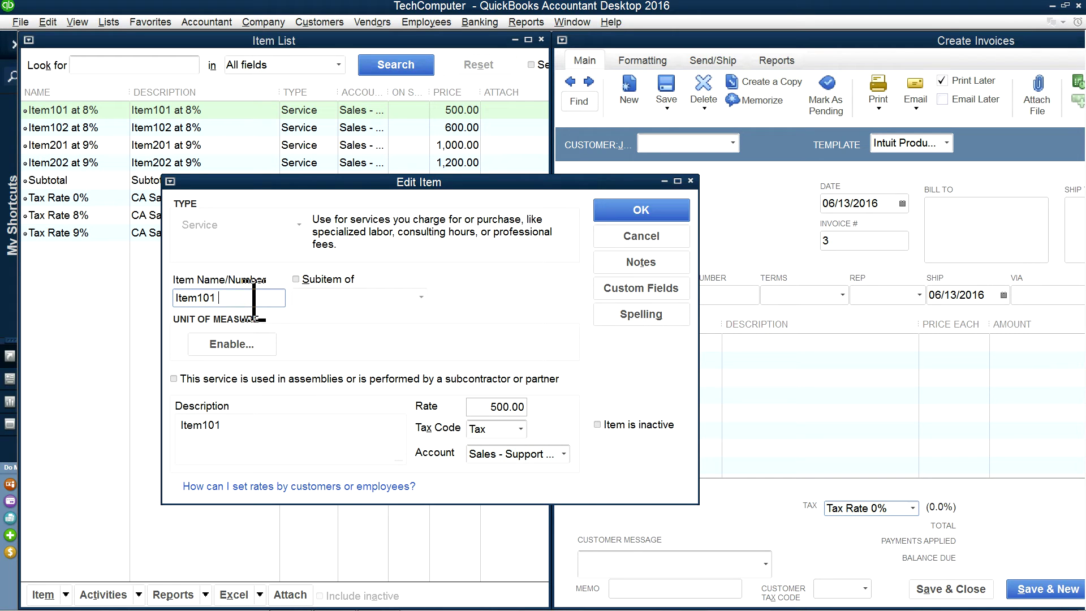
left_click(638, 240)
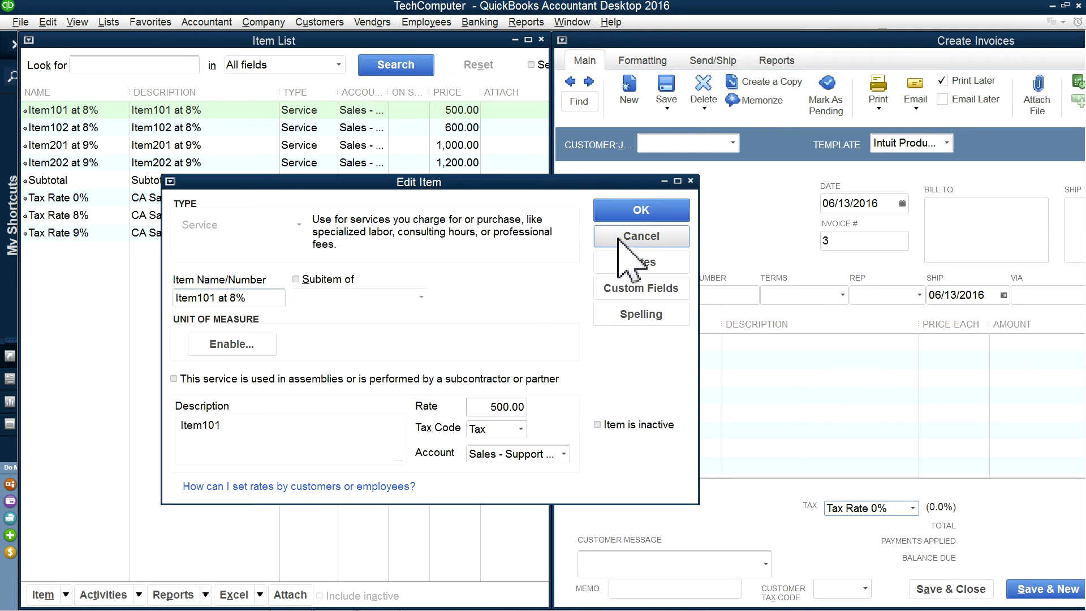
- Choose the customer in the invoice's Customer:Job field
left_click(729, 143)
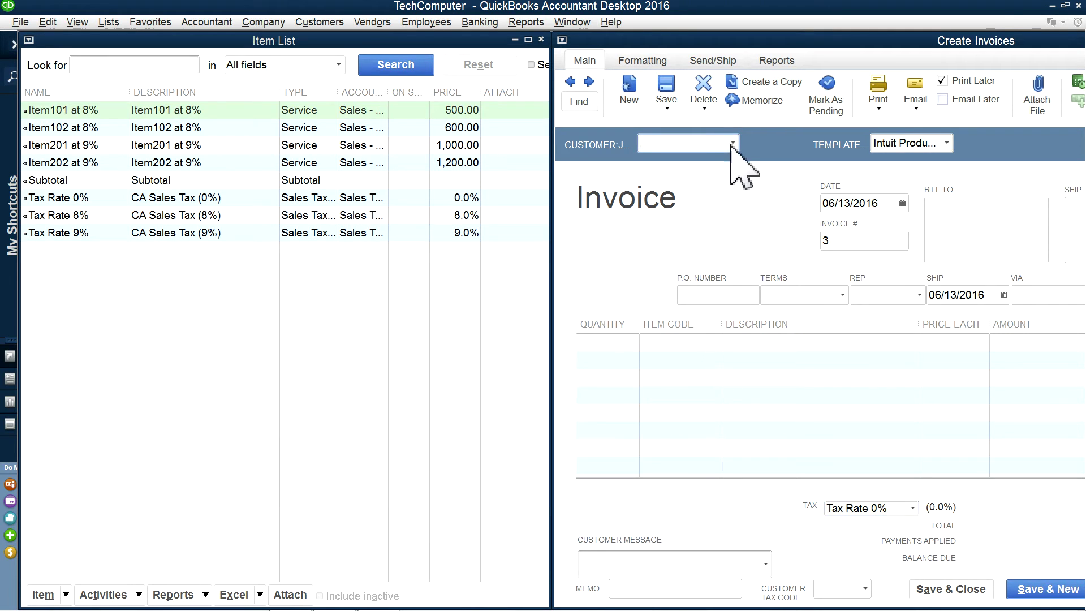
left_click(733, 143)
left_click(665, 199)
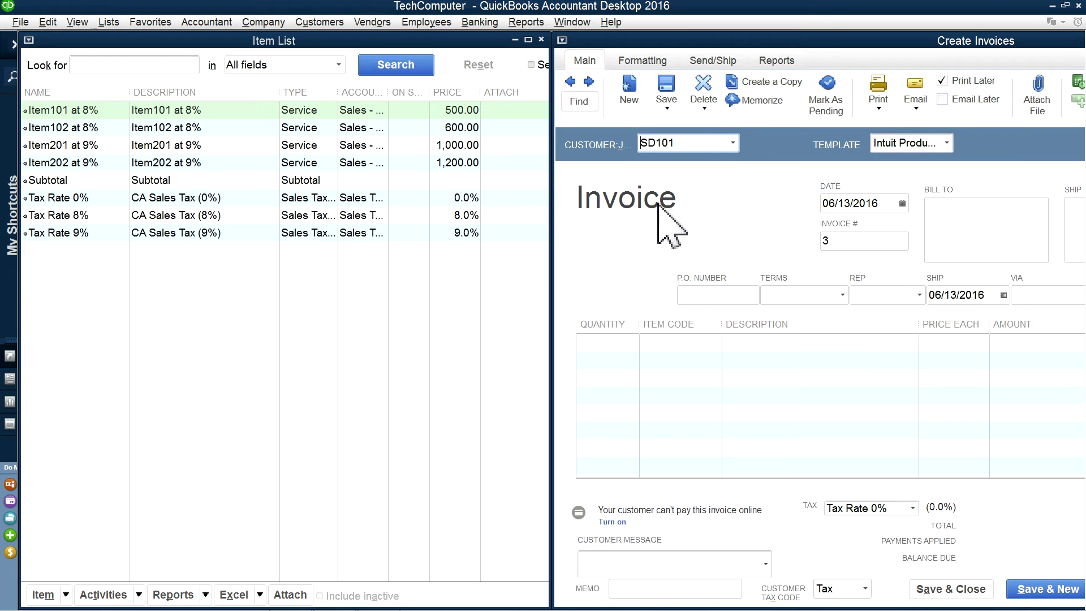
- Add Item101 at 8%, a Subtotal line and a Tax Rate 8% line
left_click(678, 342)
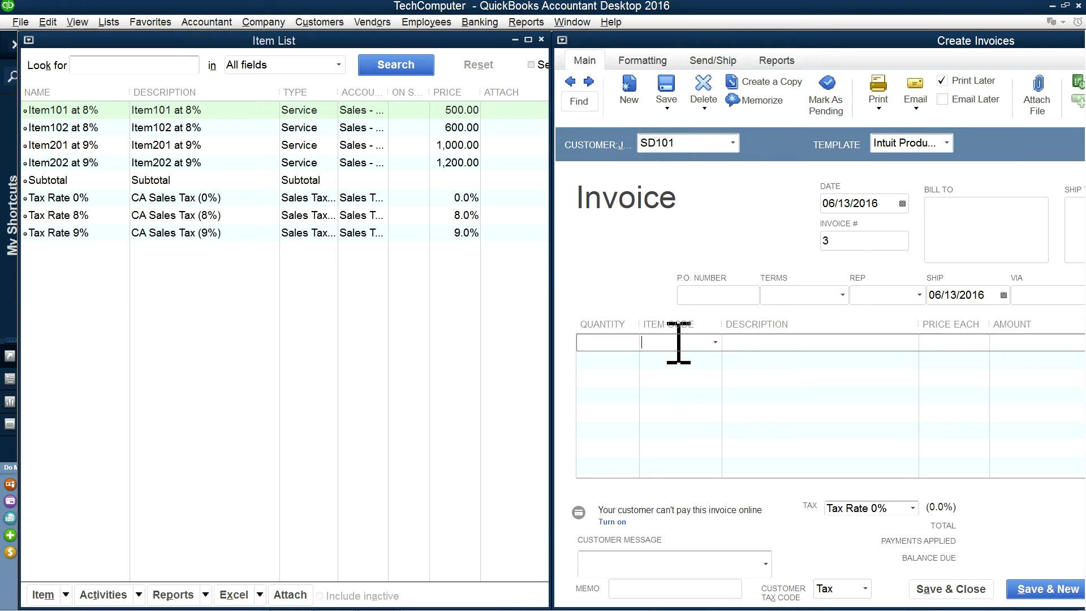
left_click(711, 343)
left_click(601, 398)
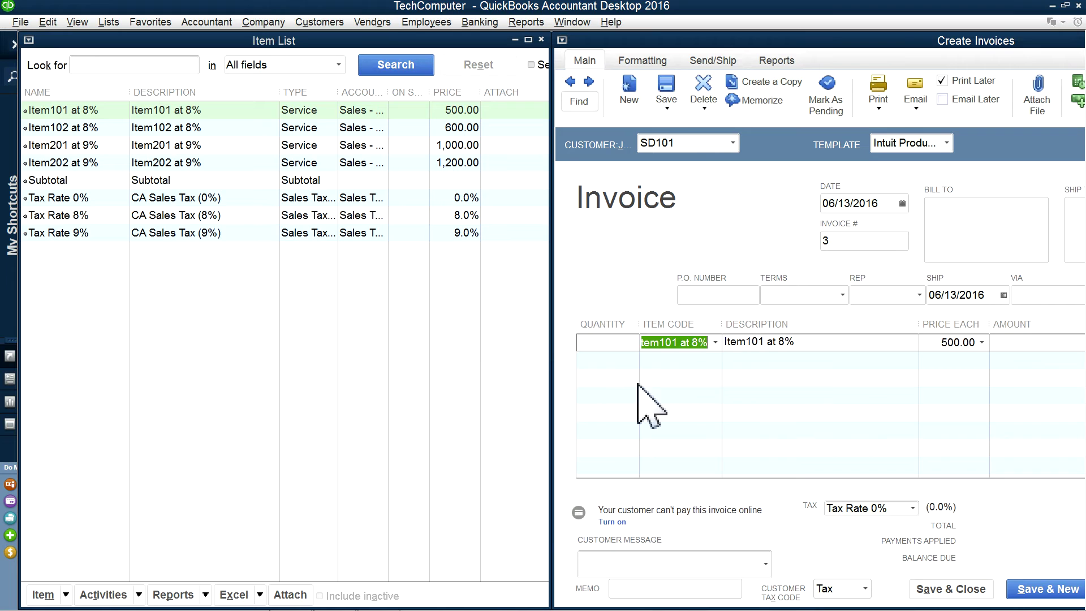
left_click(657, 361)
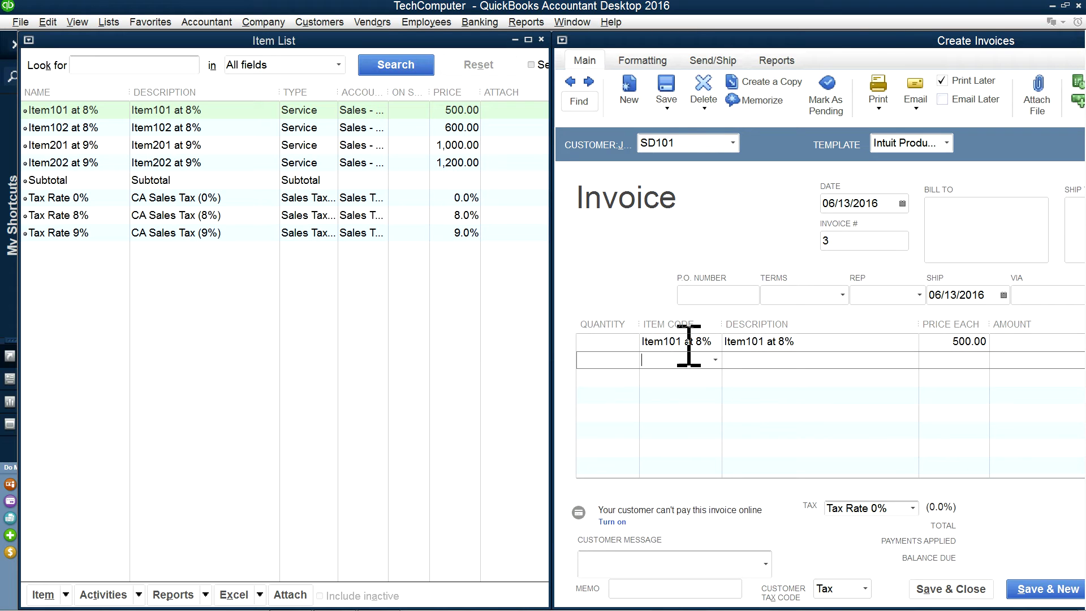
left_click(714, 360)
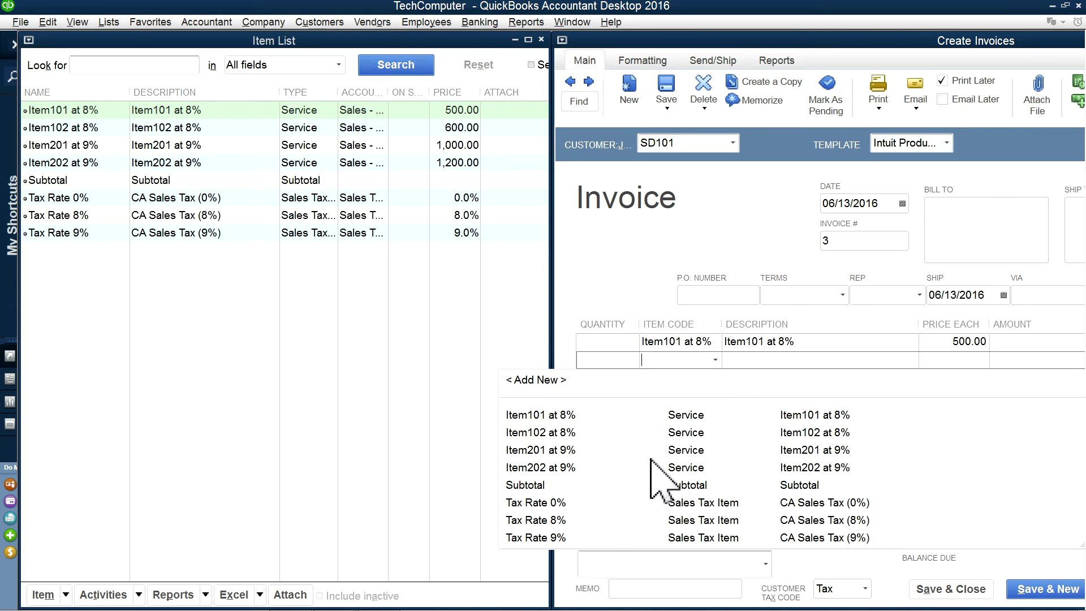
left_click(592, 485)
left_click(658, 378)
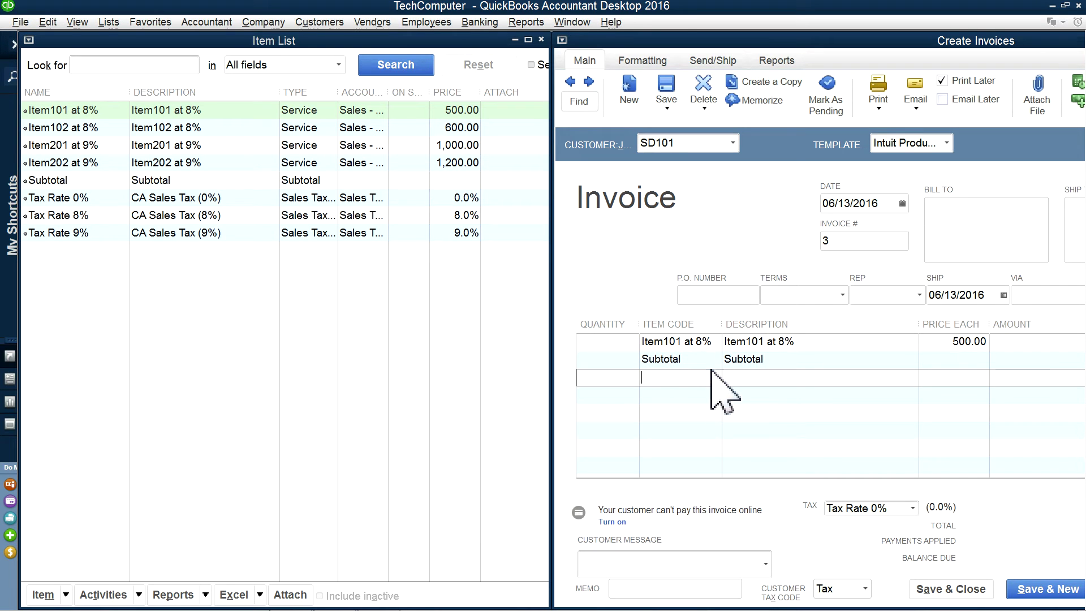
left_click(714, 378)
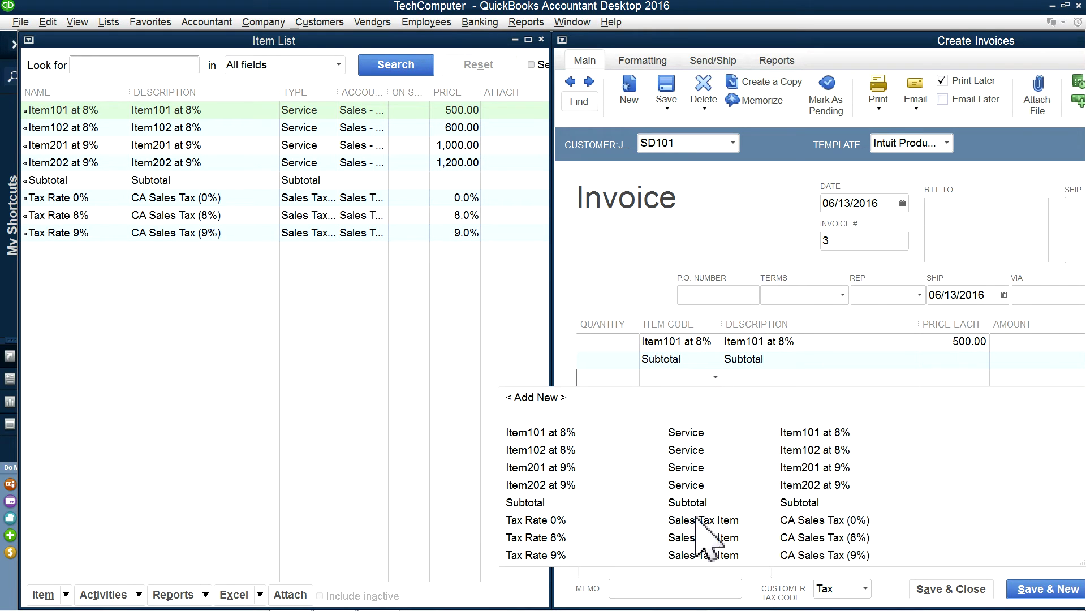
left_click(686, 537)
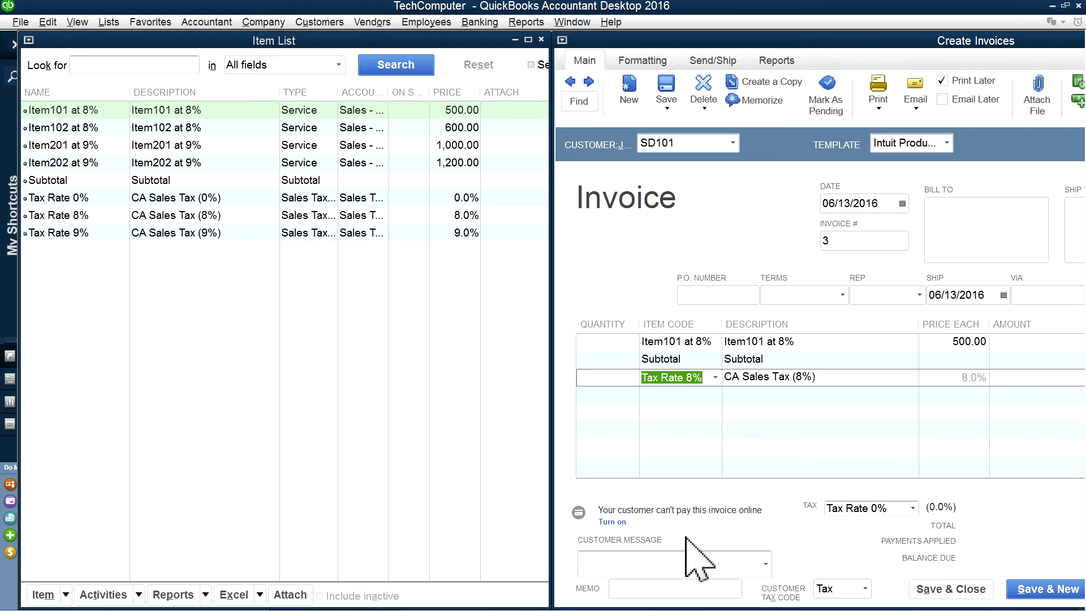
- Give Item101 quantity 1, leave a blank line, then add Item201 at 9% and Tax Rate 9%
left_click(601, 344)
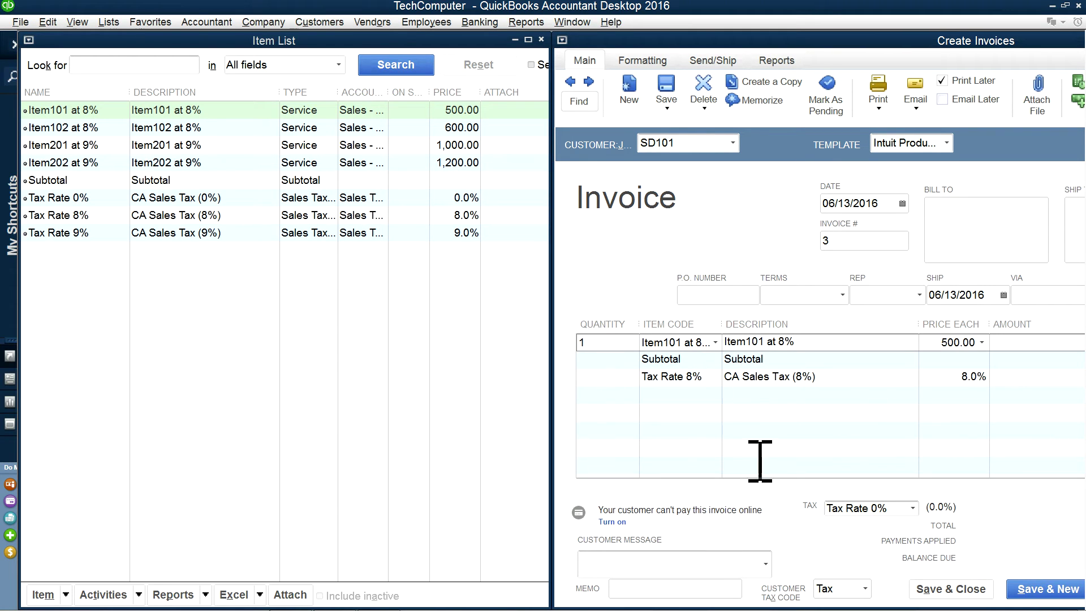
left_click(712, 419)
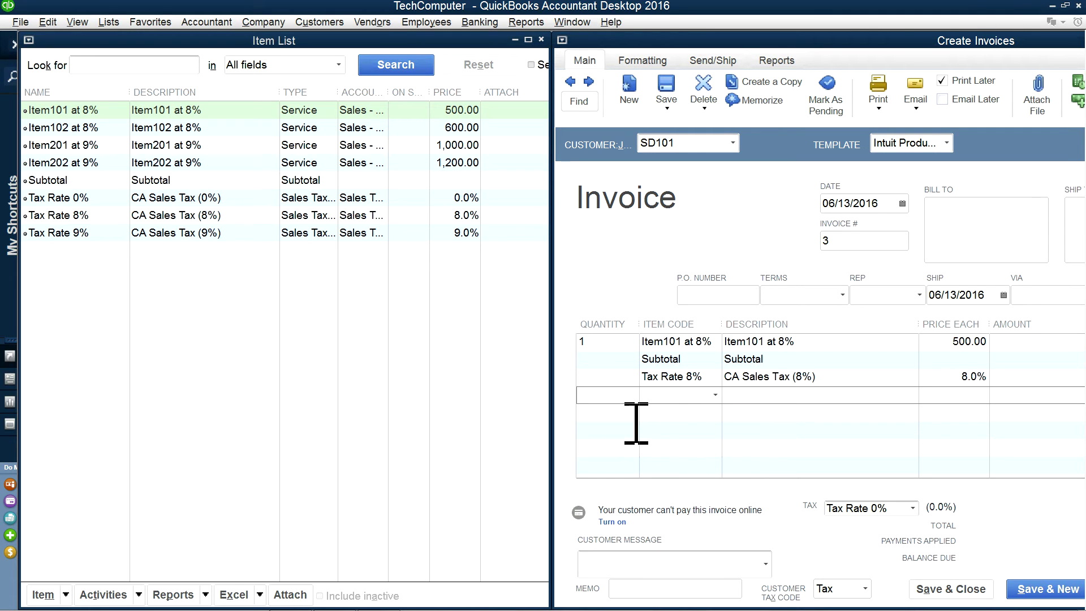
left_click(675, 426)
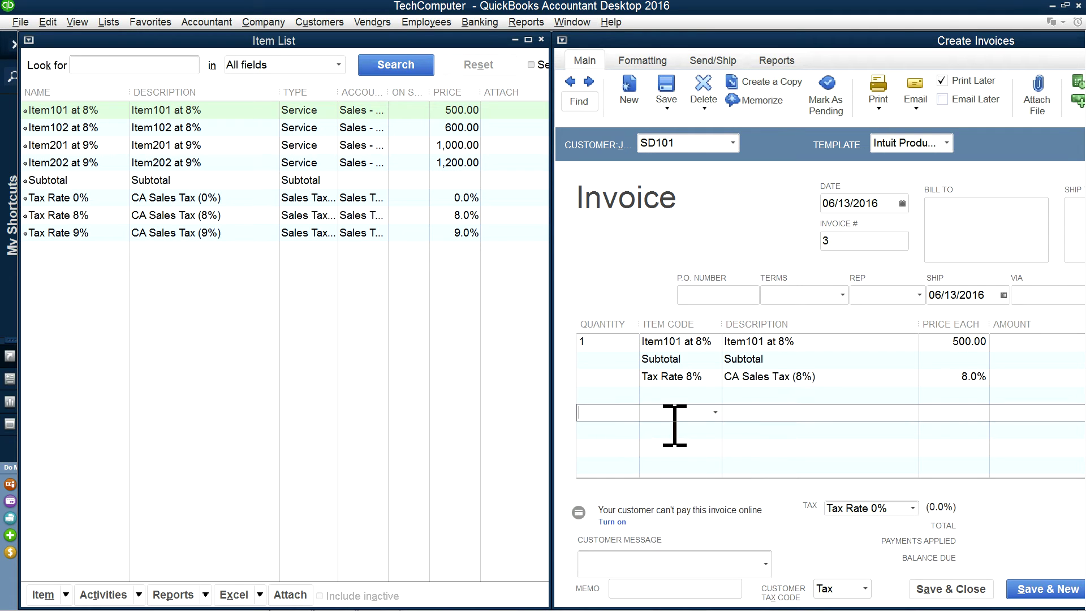
left_click(714, 412)
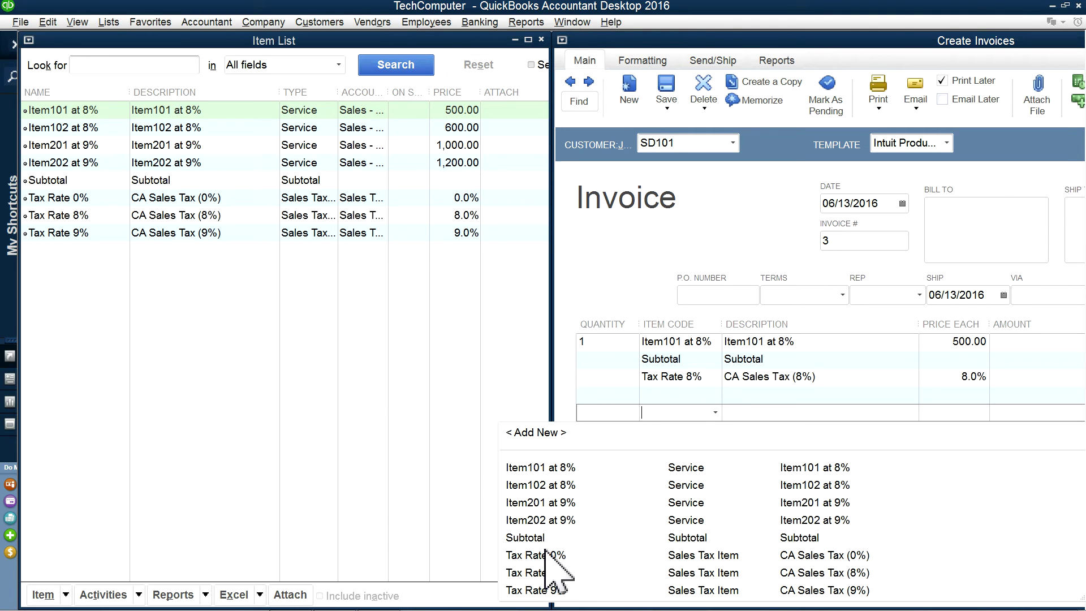
left_click(528, 503)
left_click(676, 432)
left_click(714, 431)
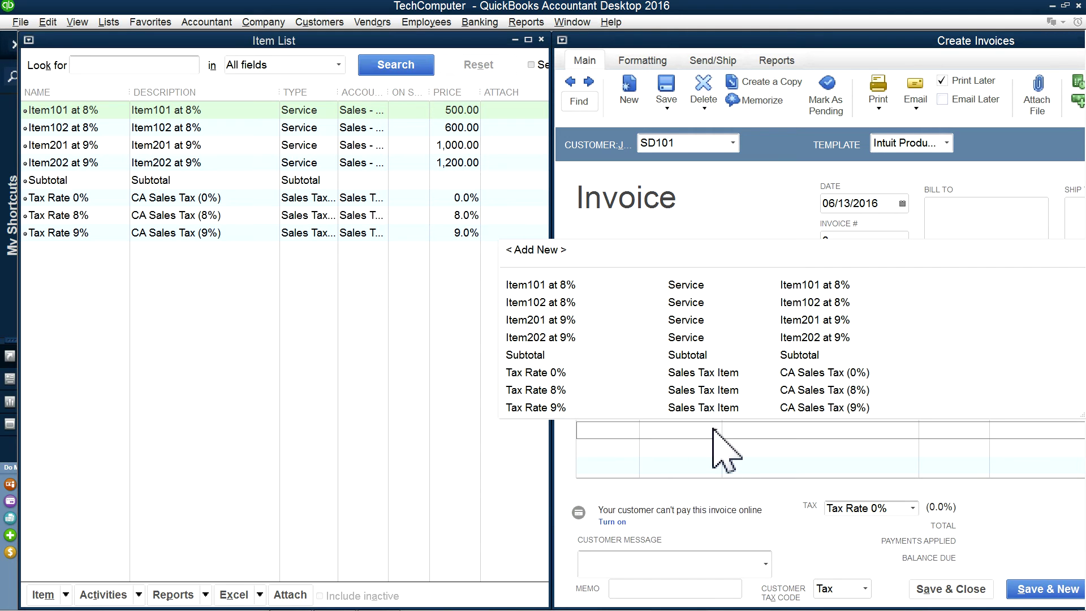
left_click(574, 408)
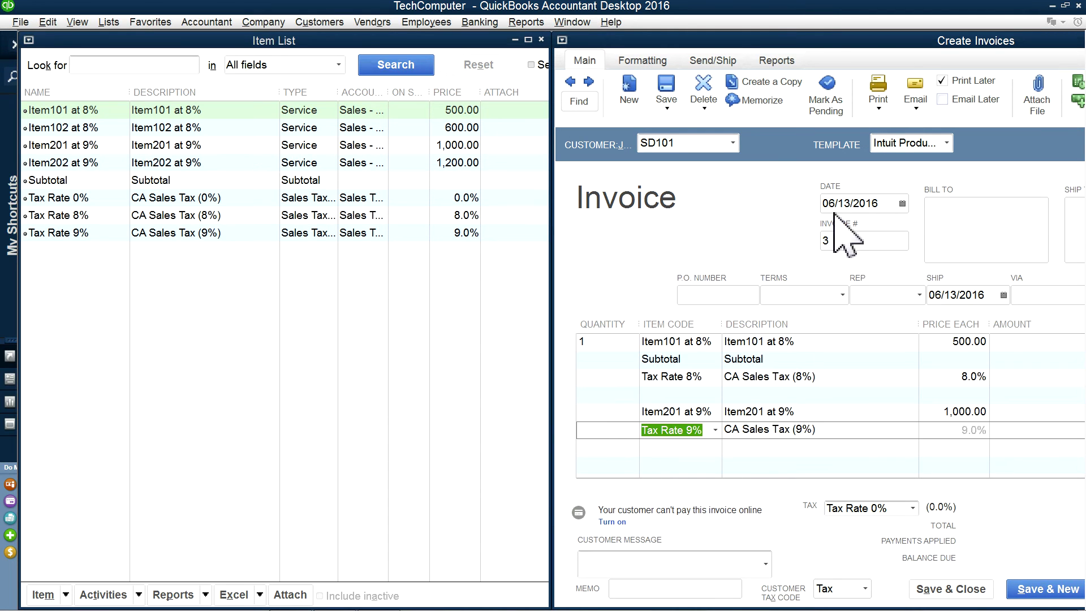
- Add a Subtotal line after the Tax Rate 9% line
left_click_drag(860, 43, 594, 34)
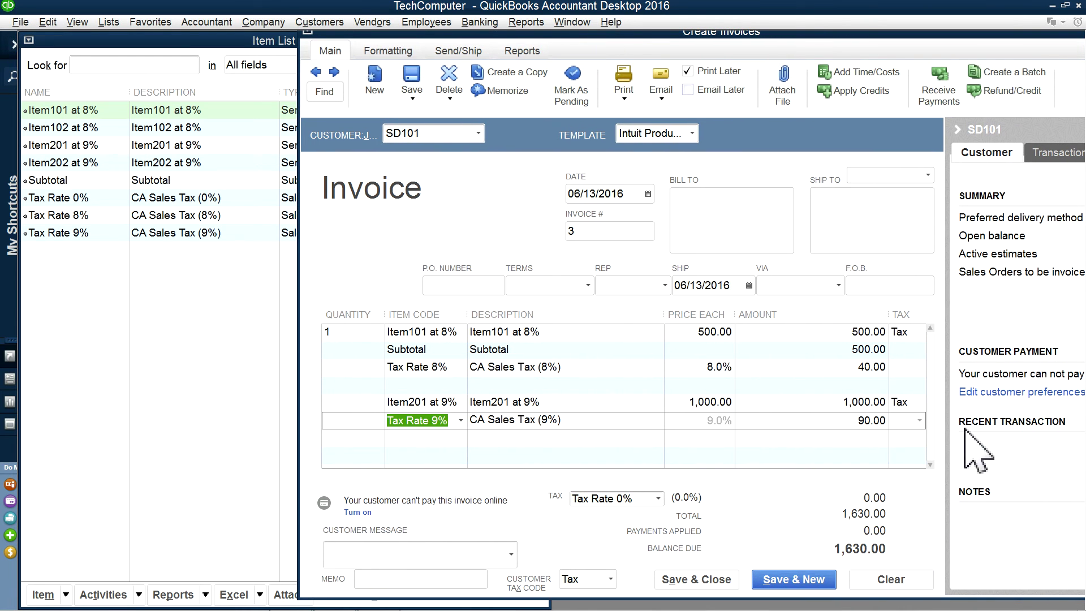
left_click(450, 438)
left_click(460, 439)
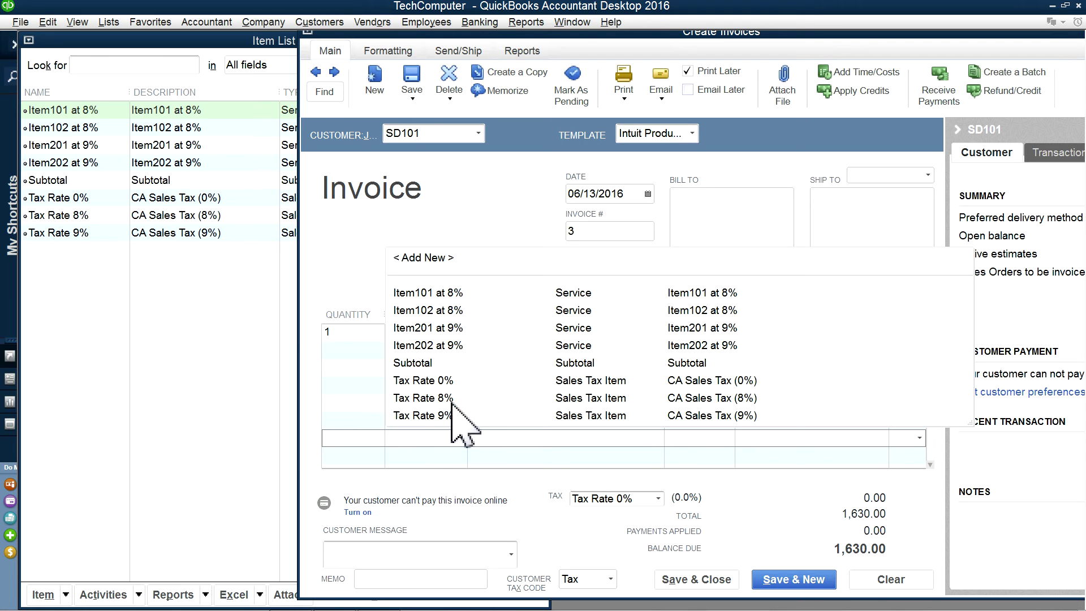
left_click(456, 363)
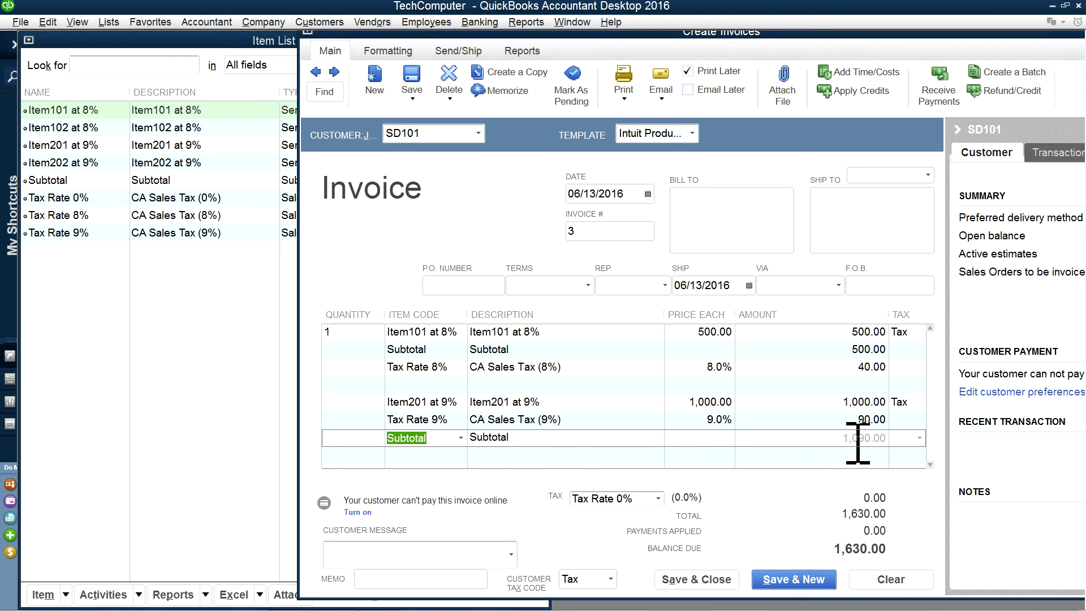
- Delete the misplaced Tax Rate 9% line and re-add it below the 9% subtotal
left_click(422, 421)
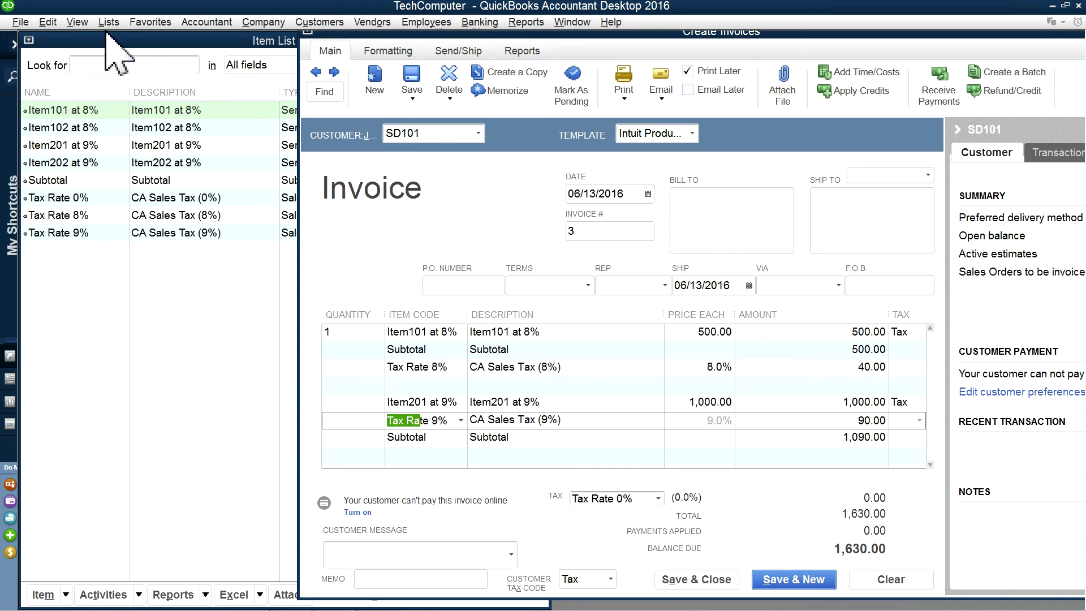
left_click(50, 24)
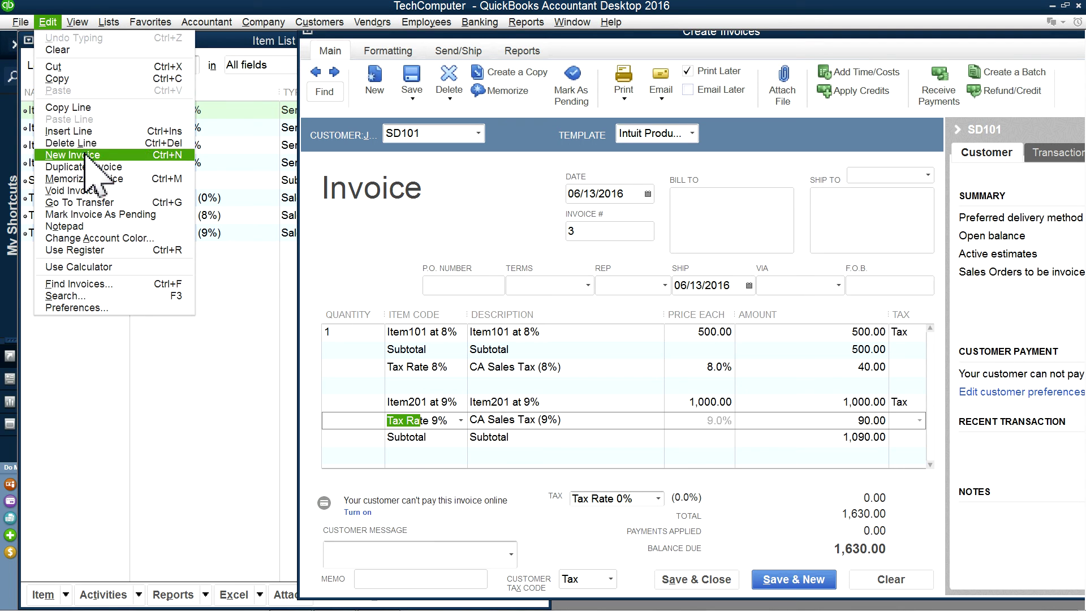
left_click(91, 143)
left_click(435, 437)
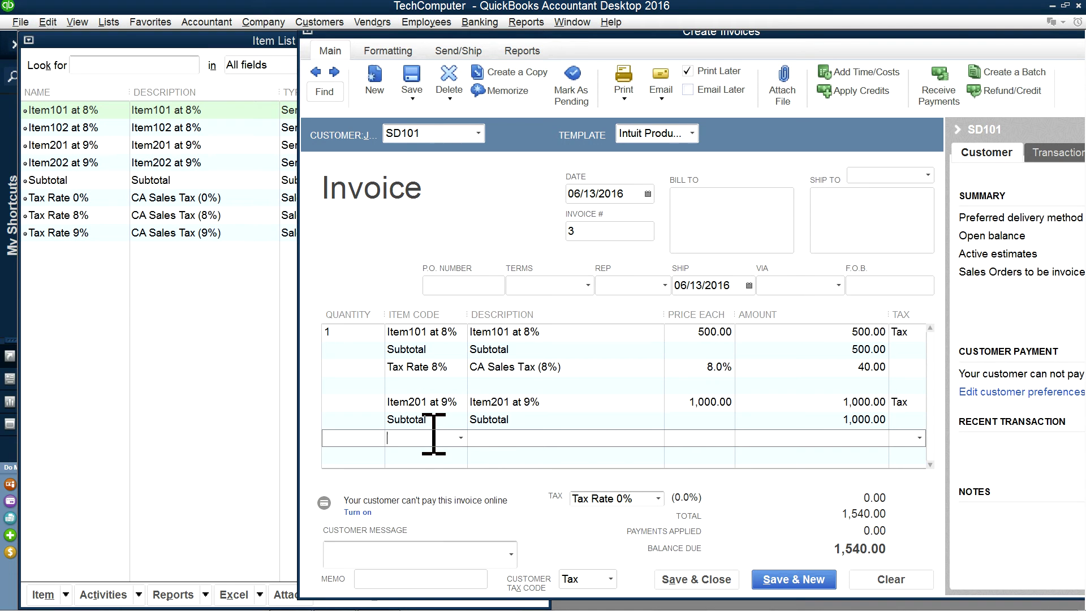
left_click(461, 437)
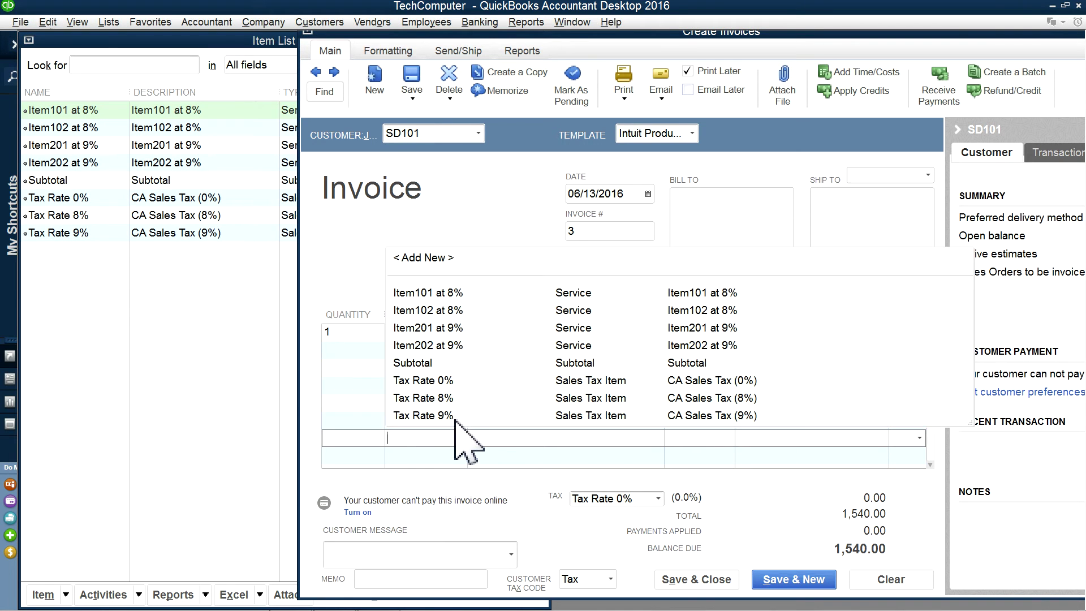
left_click(457, 415)
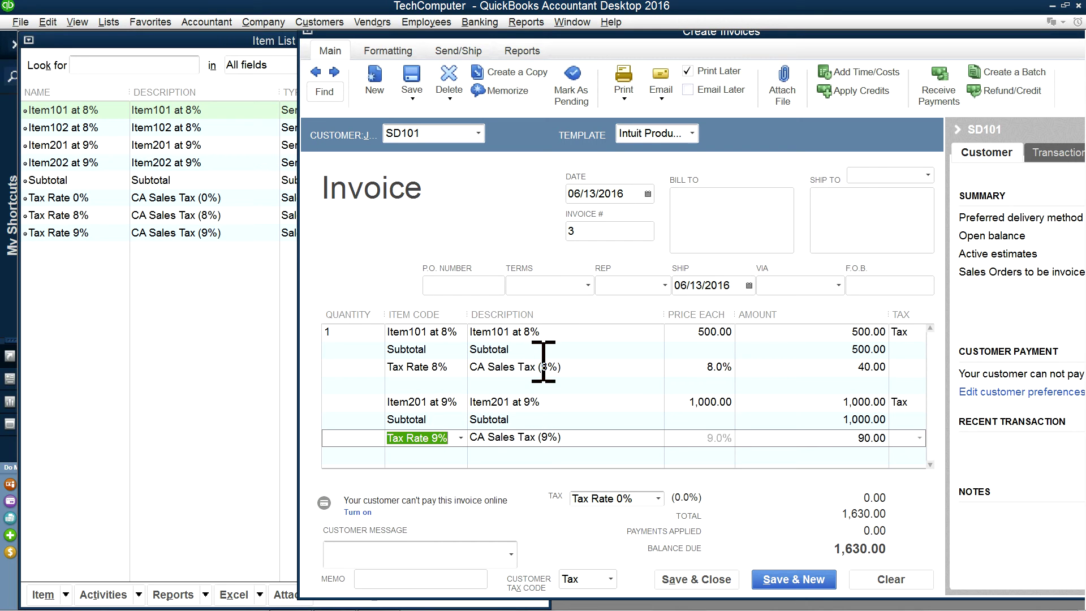
- Insert a blank line above the 8% group's Subtotal with Edit > Insert Line
left_click(376, 351)
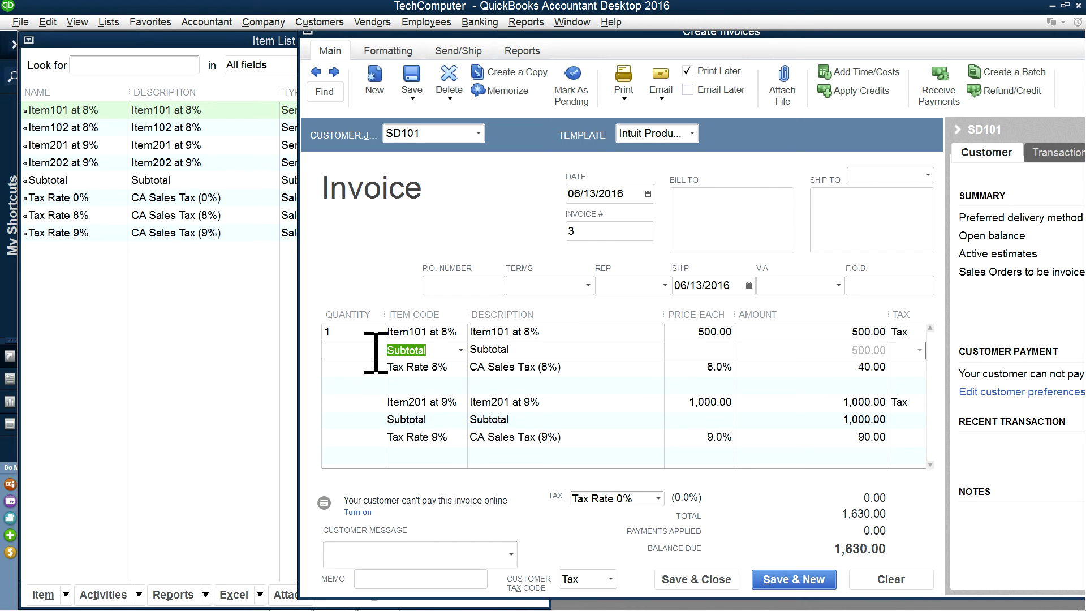
left_click(47, 22)
left_click(69, 132)
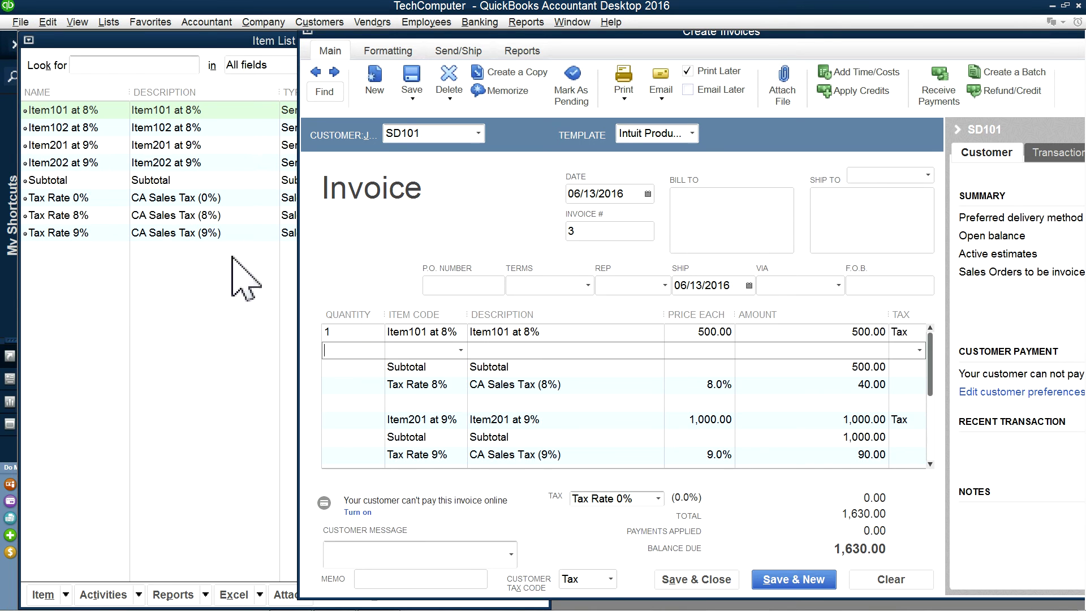
- Put Item102 at 8% on the blank line in the 8% group
left_click(460, 350)
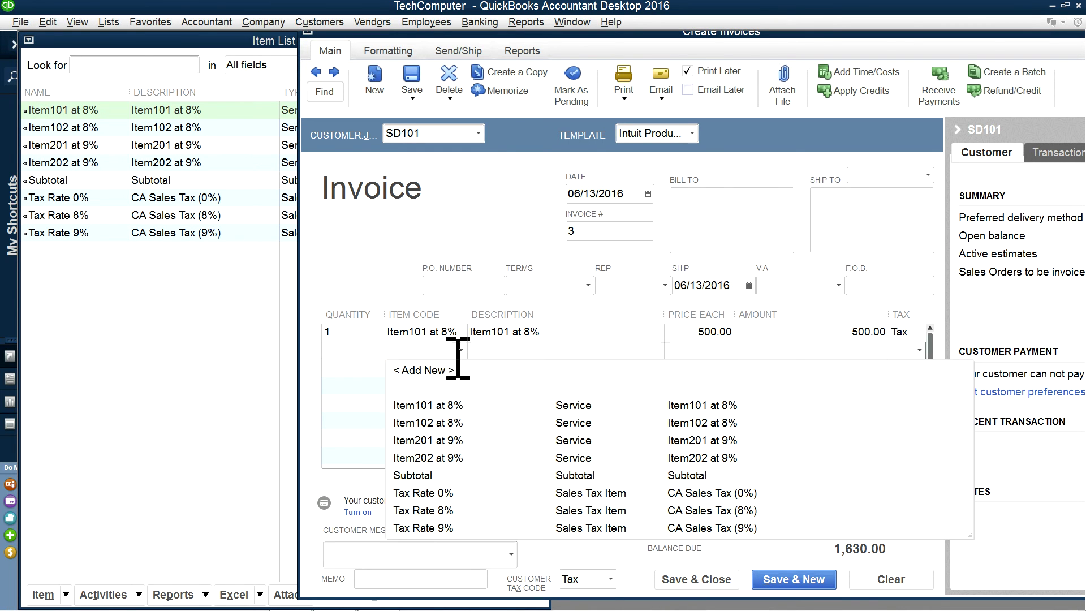
left_click(435, 417)
left_click(404, 402)
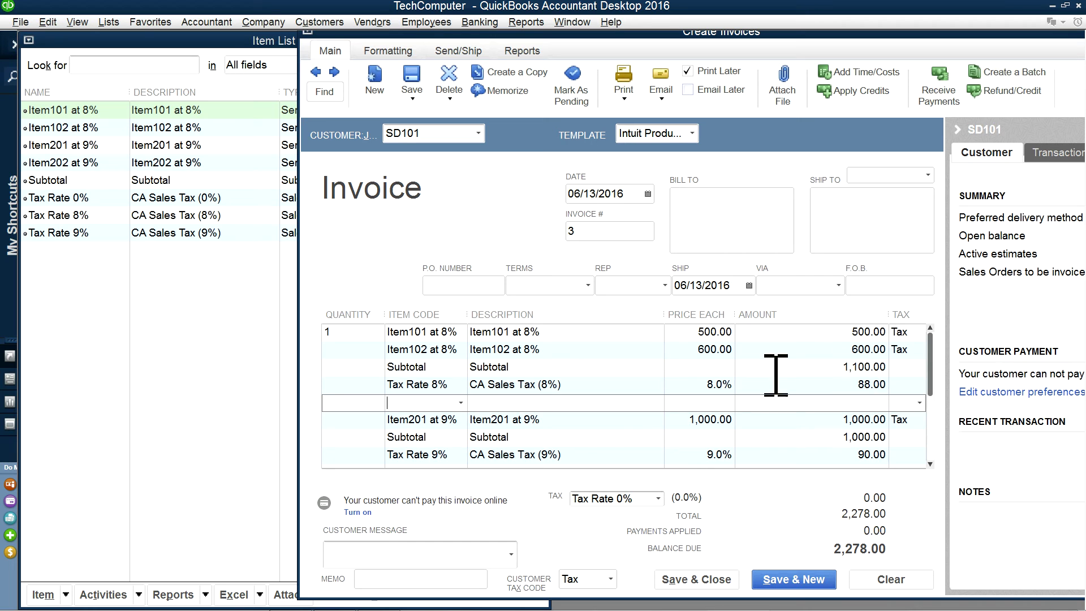
- Insert a line above the 9% subtotal with Item202 at 9%, bringing the balance to 3,586.00
left_click(382, 436)
left_click(47, 21)
left_click(68, 131)
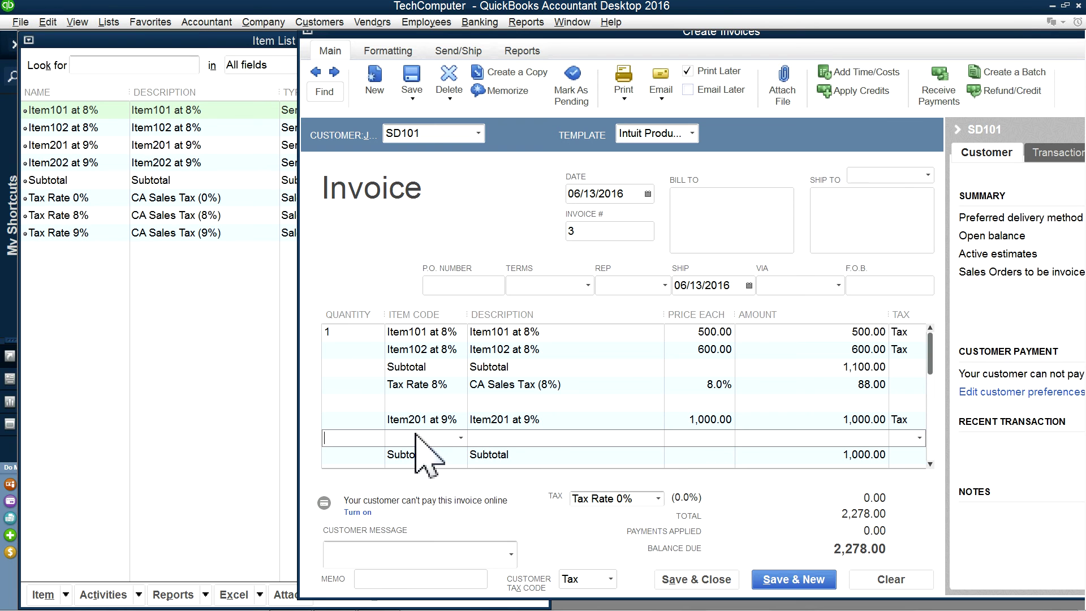
left_click(461, 437)
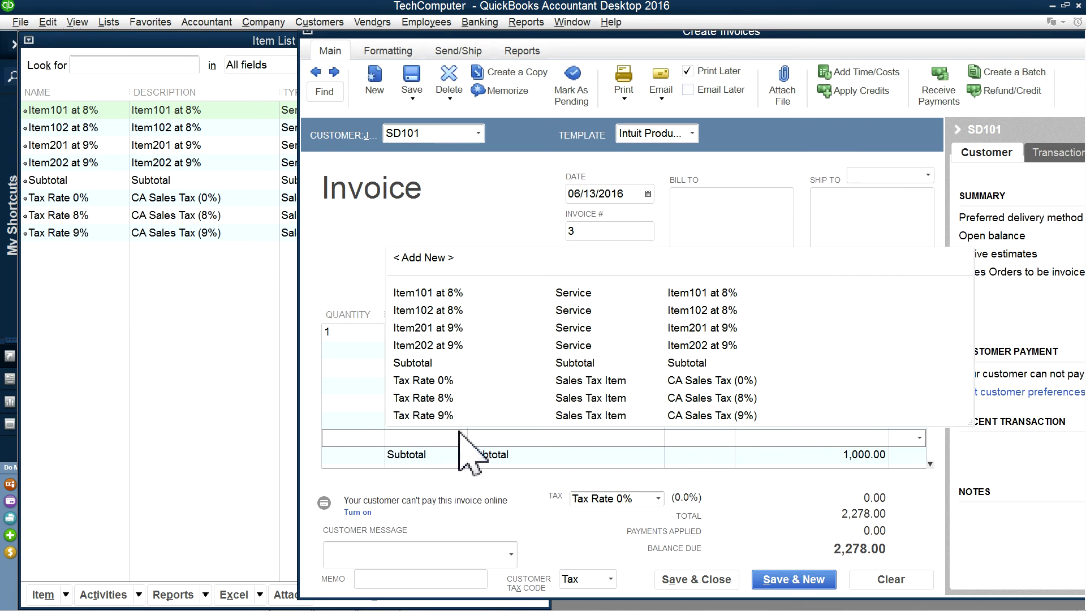
left_click(445, 344)
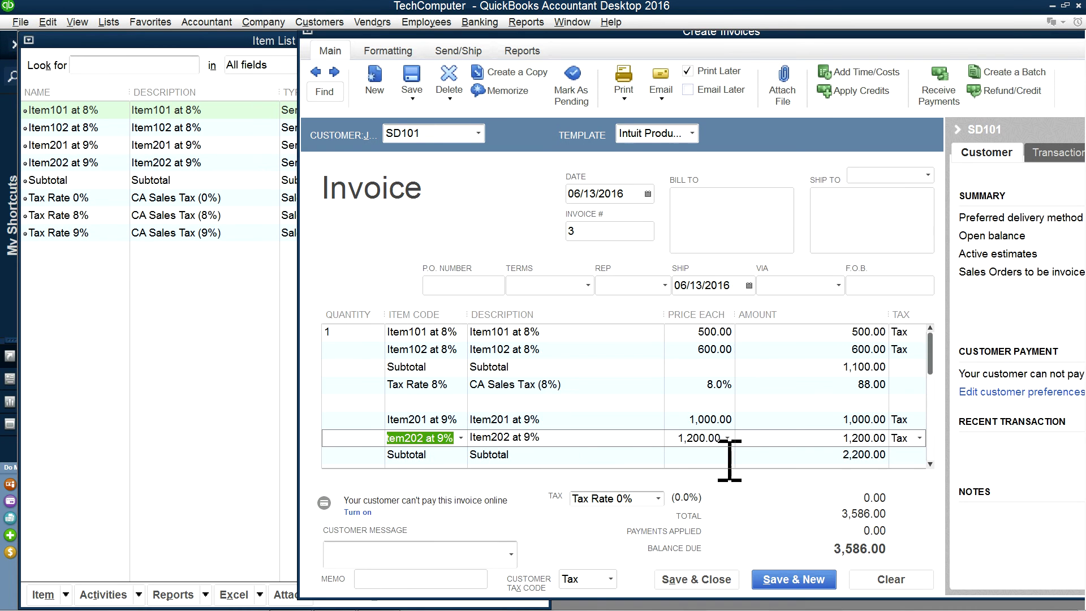
key("Down")
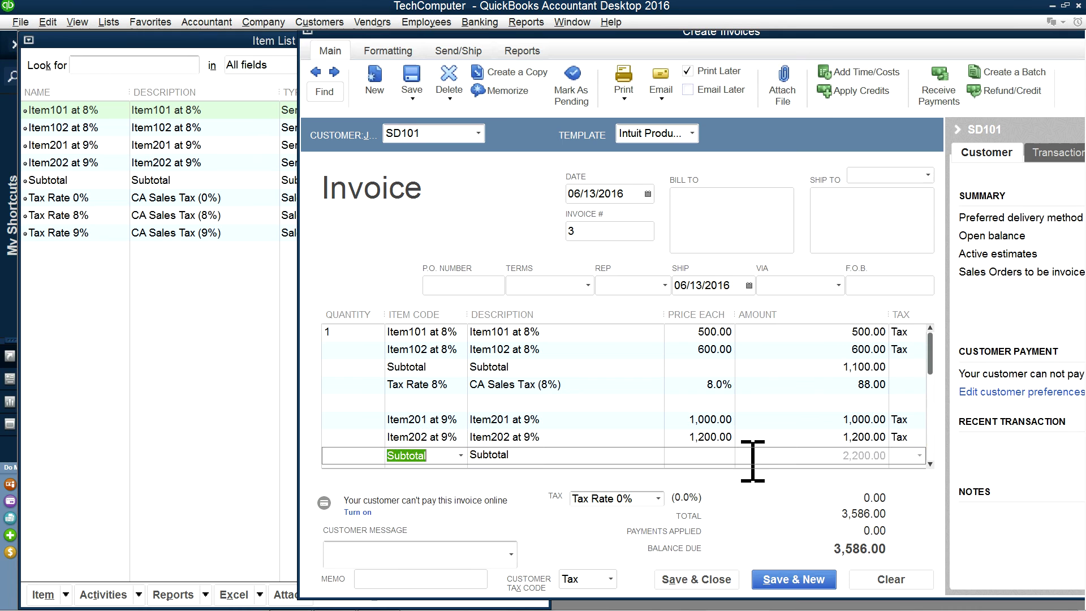
left_click(929, 464)
left_click(929, 464)
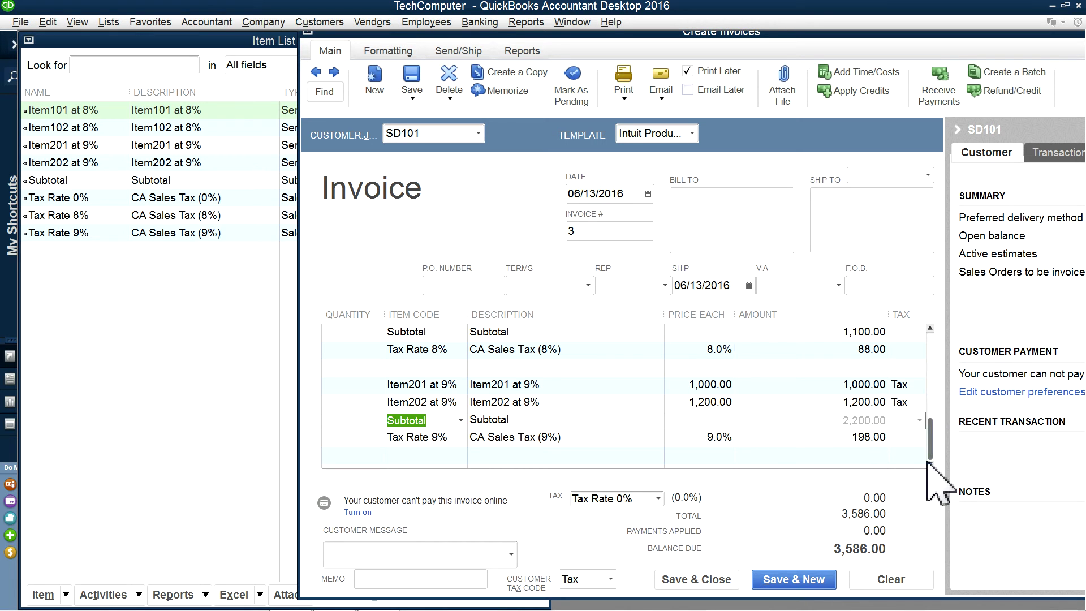
scroll(933, 425, "up", 1)
mouse_move(932, 420)
left_mouse_down()
mouse_move(932, 390)
mouse_move(935, 423)
mouse_move(932, 413)
left_mouse_up()
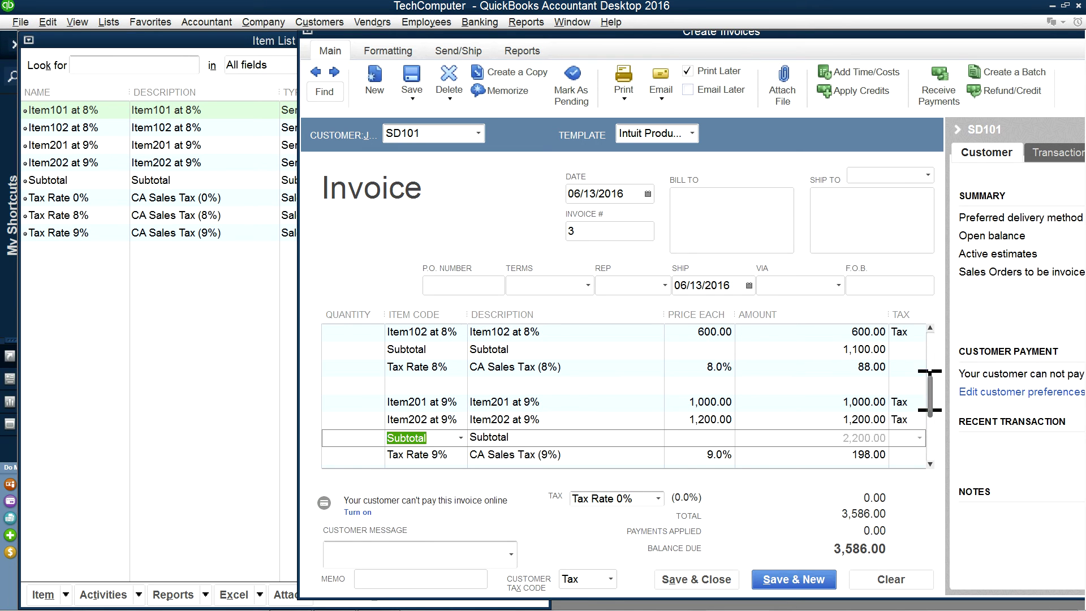
scroll(932, 386, "down", 1)
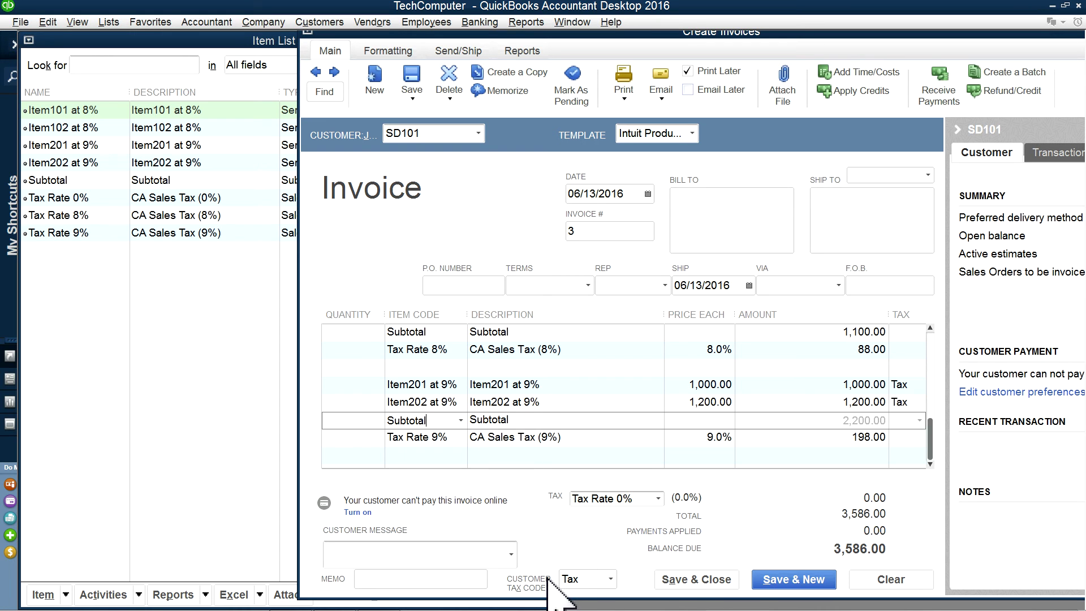
- Save and close invoice 3, then browse the Reports menu for the sales tax reports
left_click(701, 585)
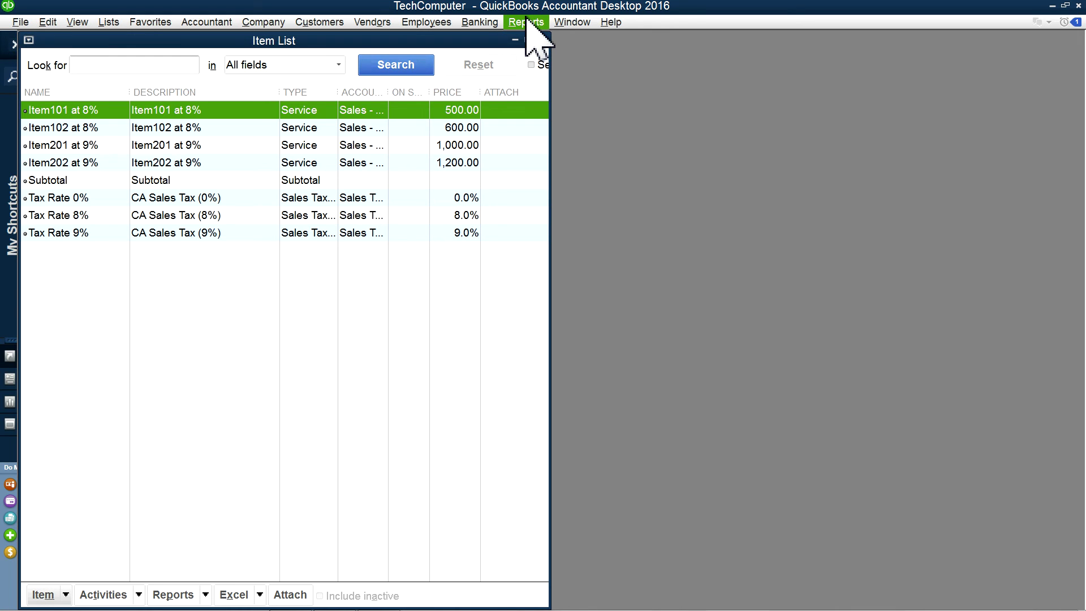
left_click(526, 23)
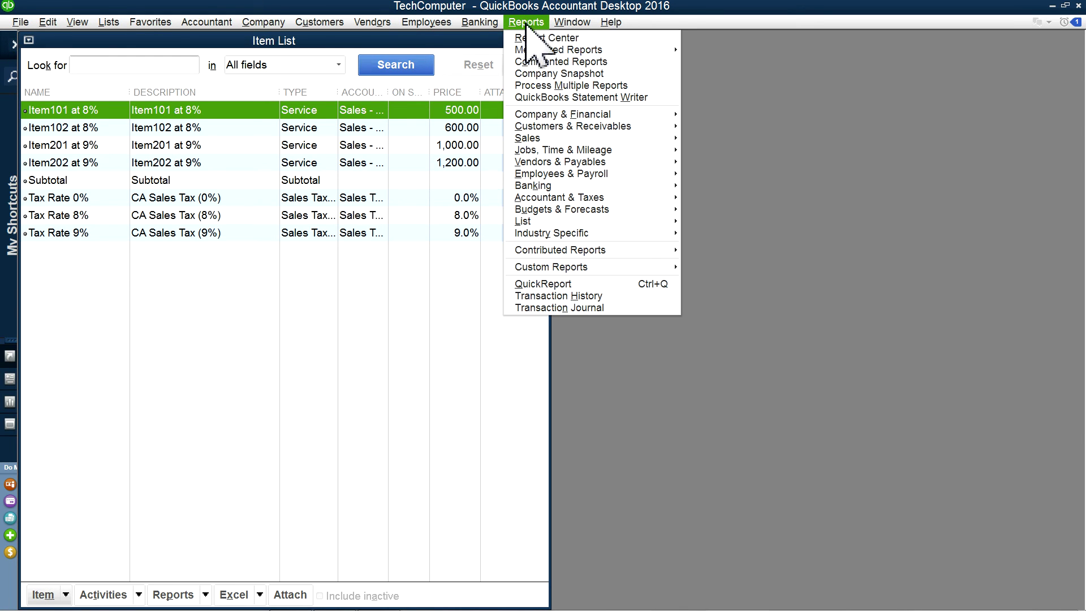
mouse_move(532, 161)
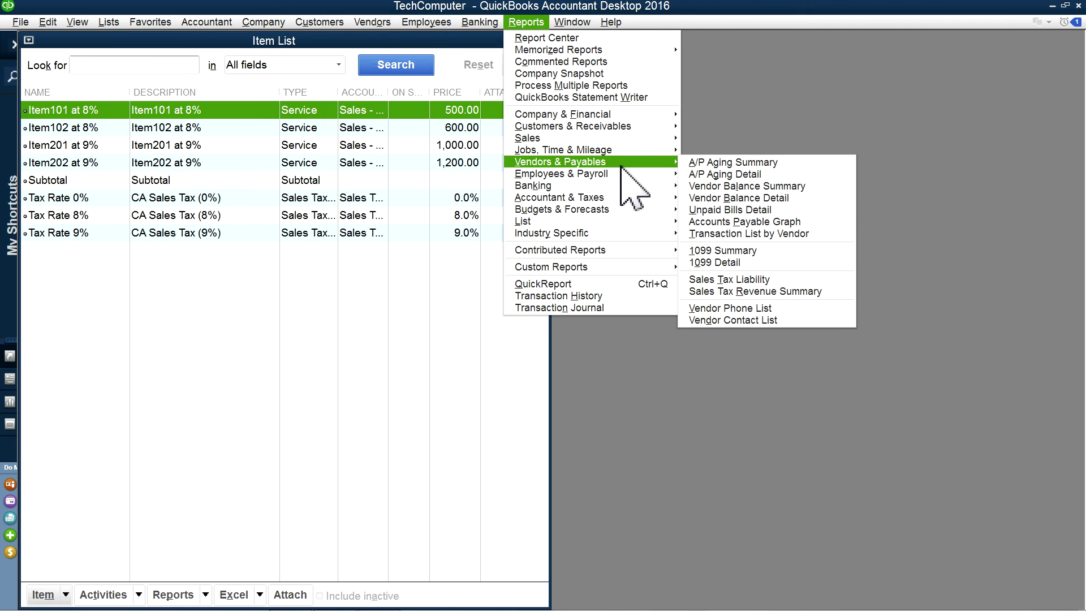
left_click(362, 23)
left_click(365, 22)
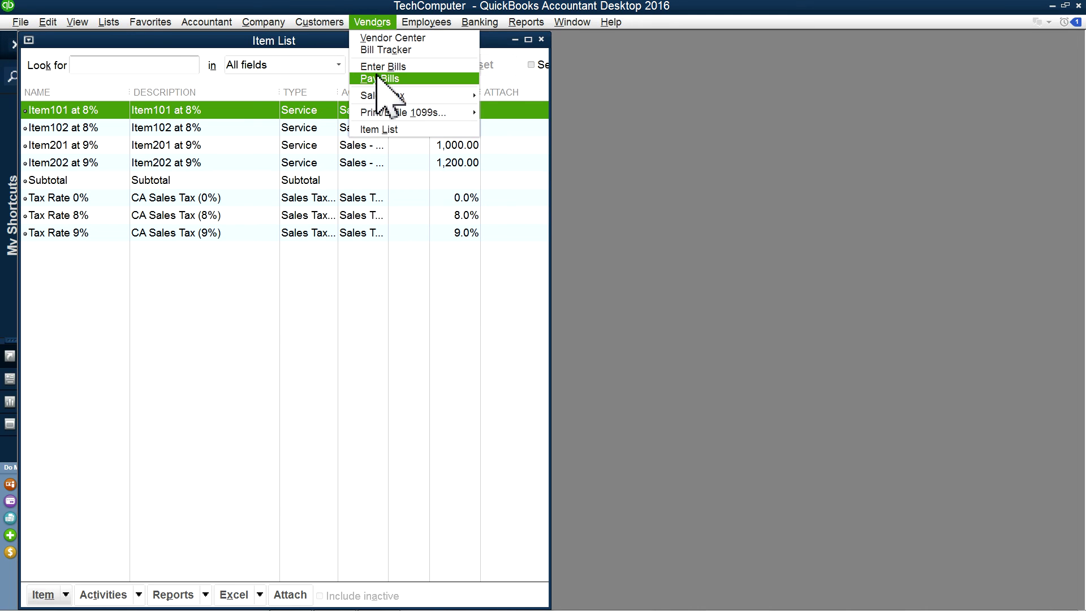
mouse_move(413, 97)
left_click(526, 23)
left_click(526, 23)
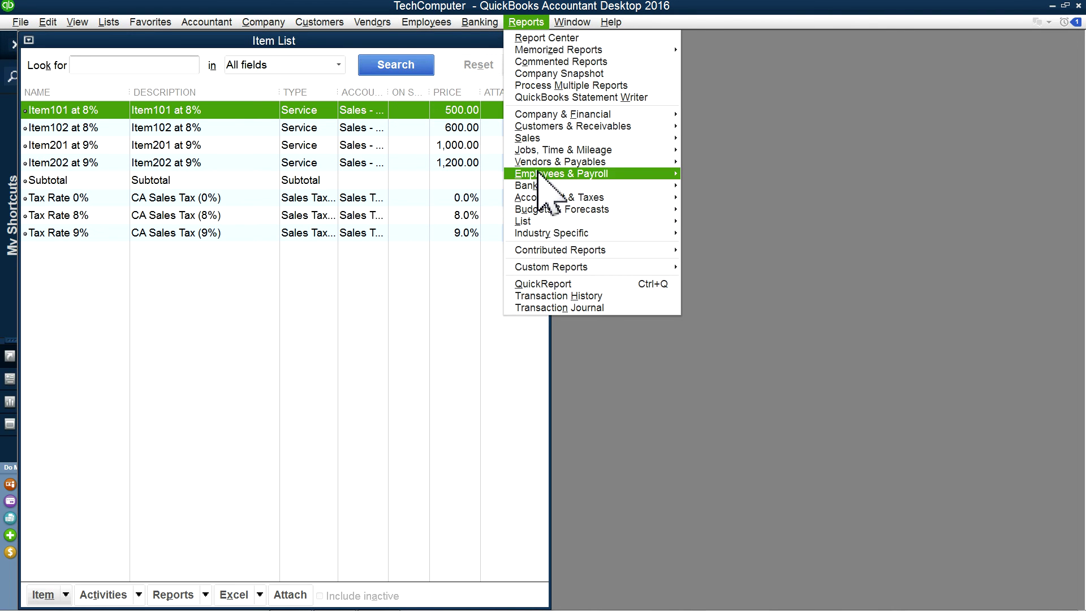
- Open the Sales Tax Revenue Summary with Dates set to All: 8% at 1,100.00, 9% at 2,200.00
mouse_move(560, 163)
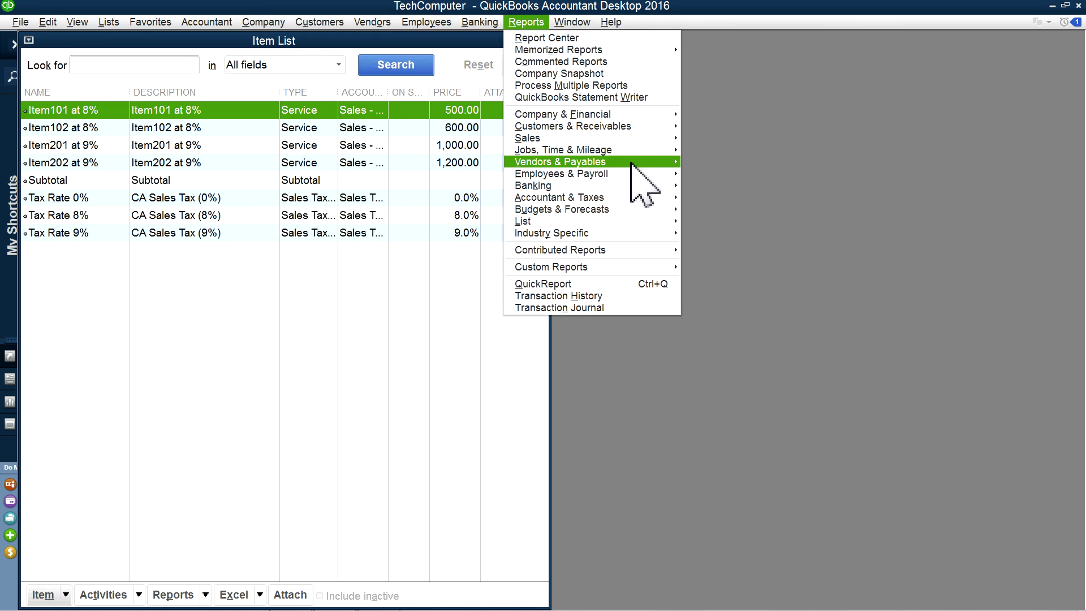
mouse_move(633, 164)
left_click(726, 291)
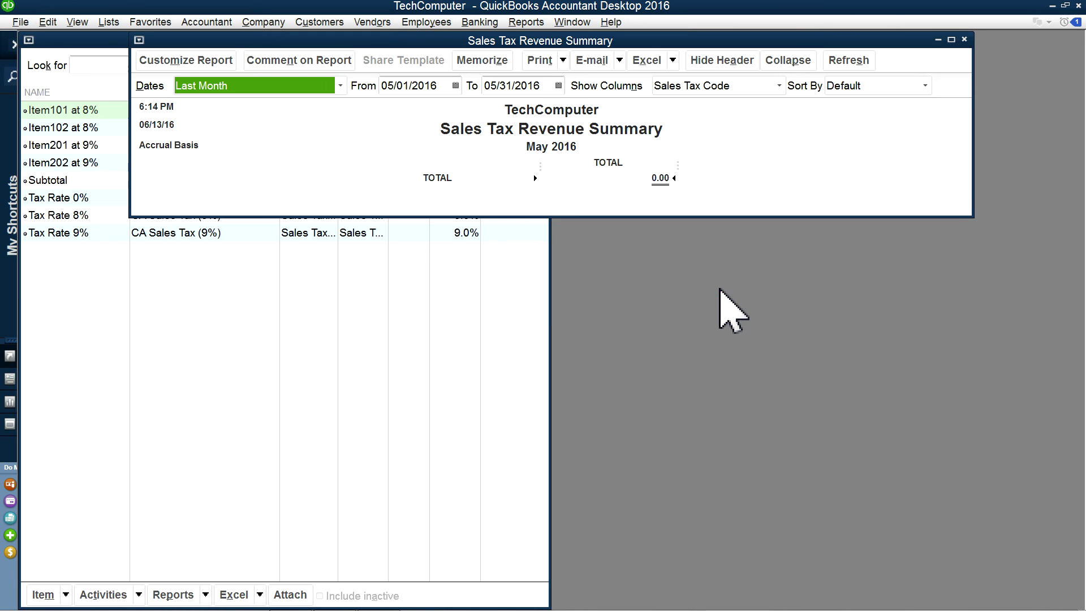
left_click(341, 86)
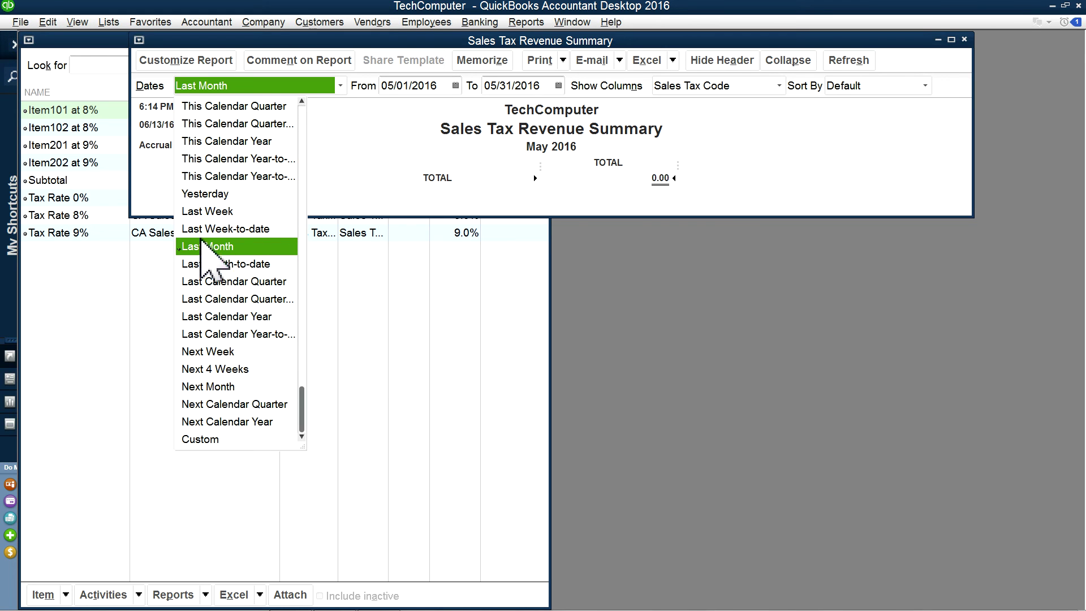
scroll(221, 235, "up", 2)
left_click(189, 106)
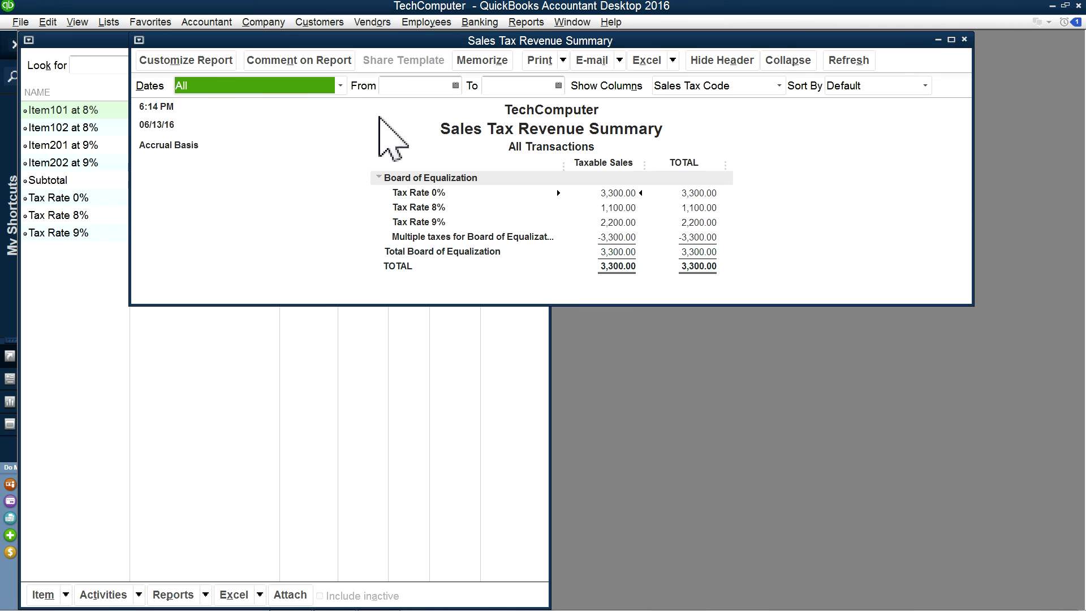
left_click(516, 21)
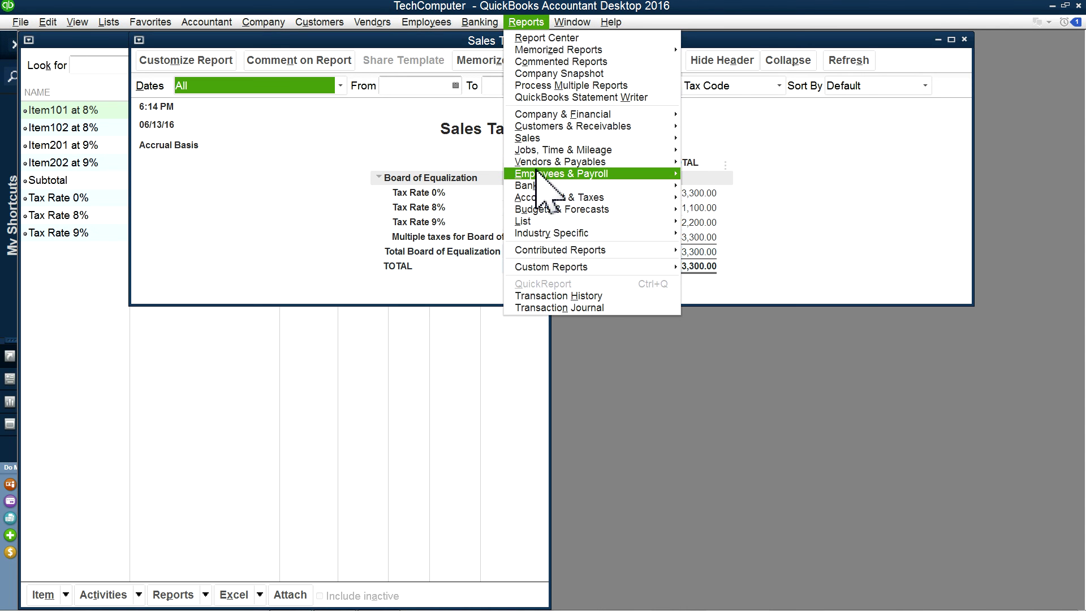
- Open the Sales Tax Liability report with Dates set to All, showing 286.00 collected
mouse_move(593, 162)
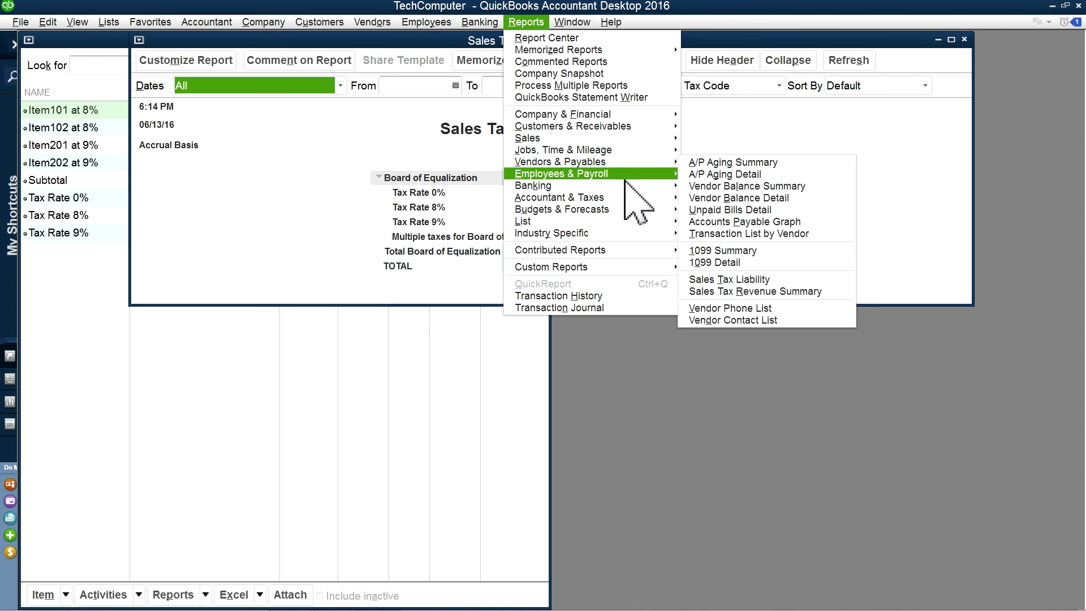
left_click(726, 279)
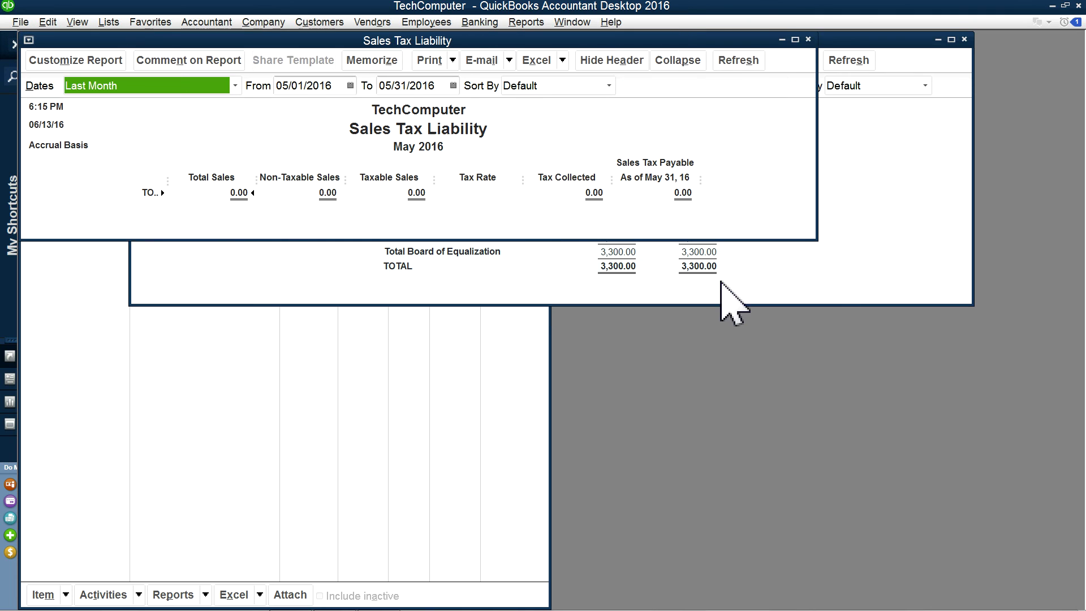
left_click(235, 86)
scroll(189, 105, "up", 2)
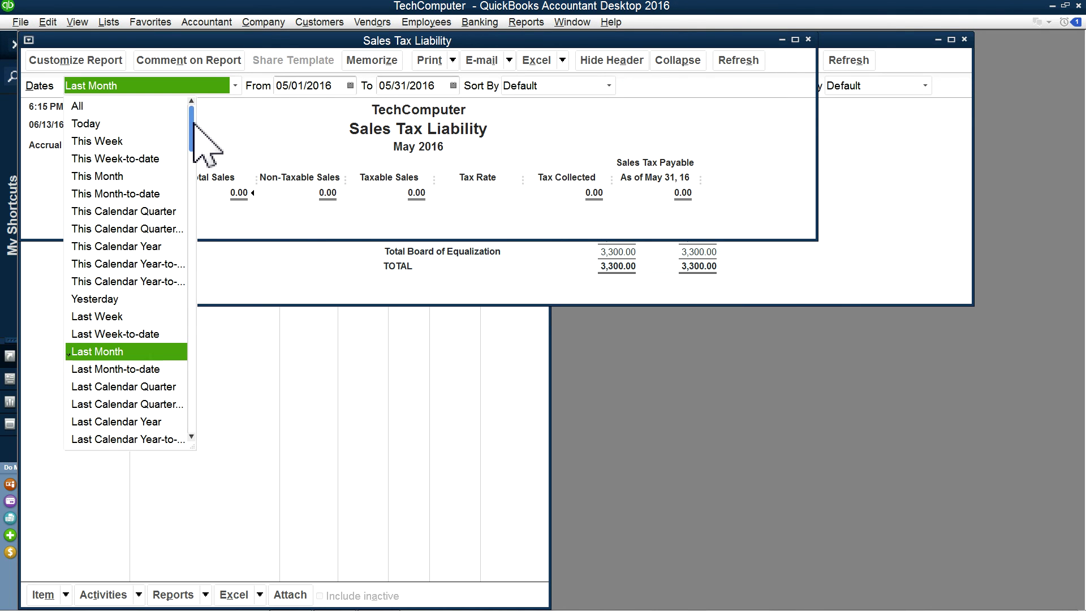
left_click(141, 107)
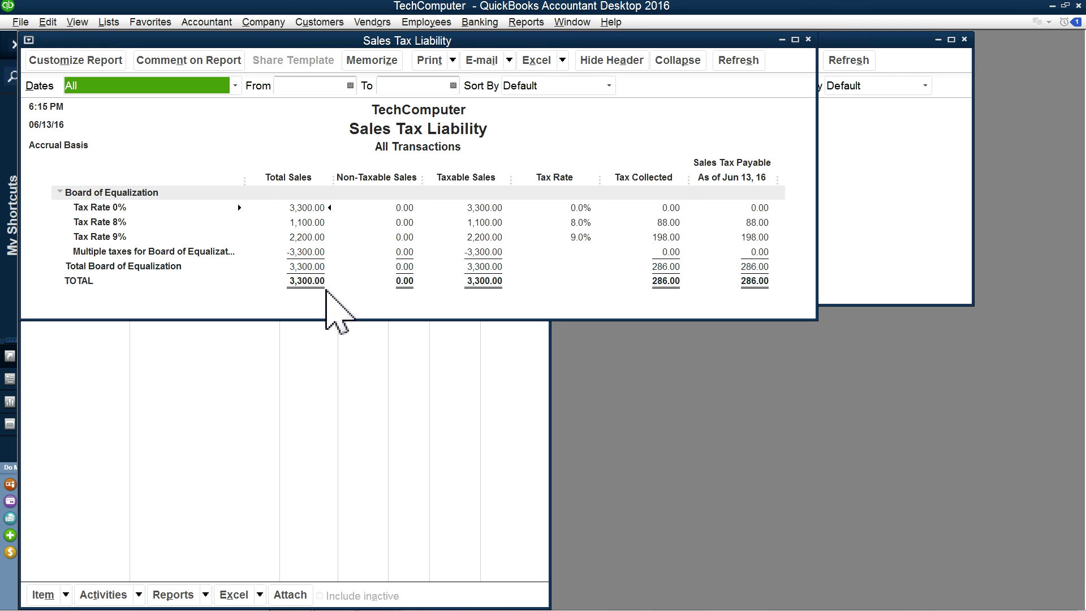
left_click(559, 23)
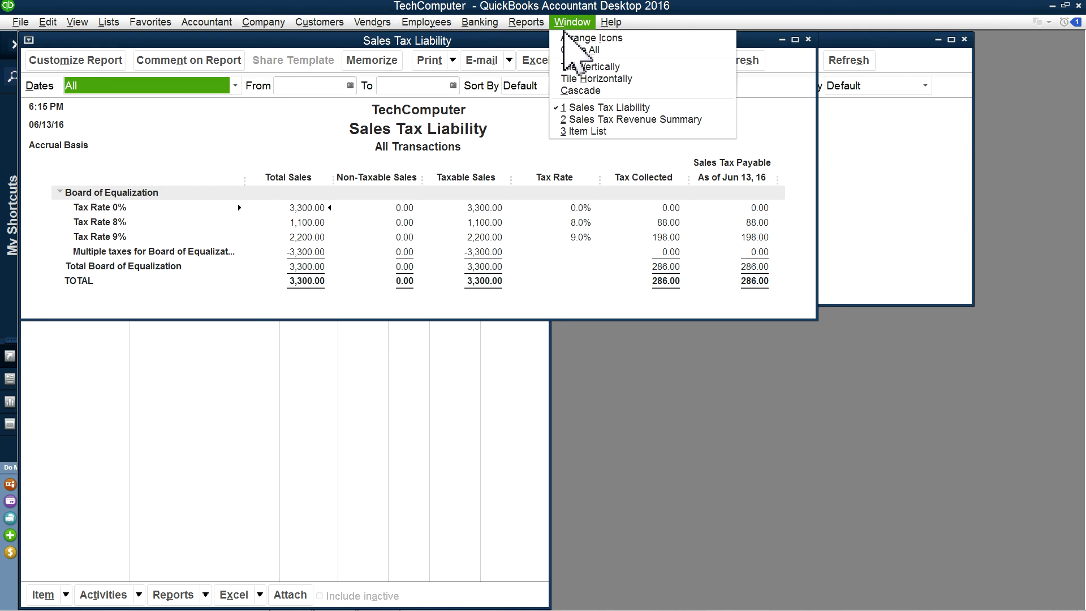
- Tile the Sales Tax Liability, Sales Tax Revenue Summary and Item List windows vertically
left_click(569, 67)
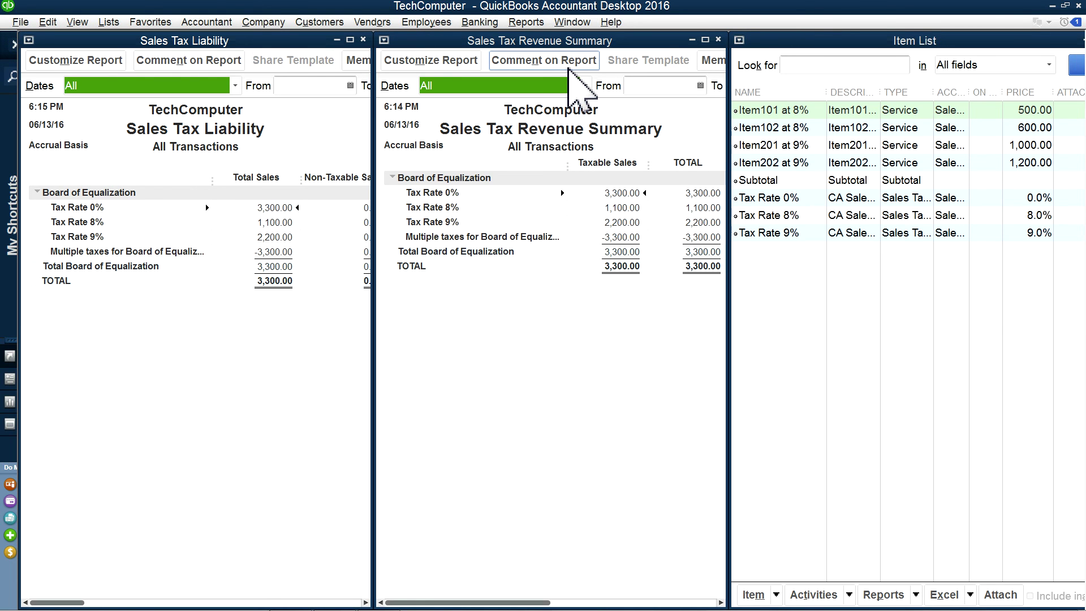